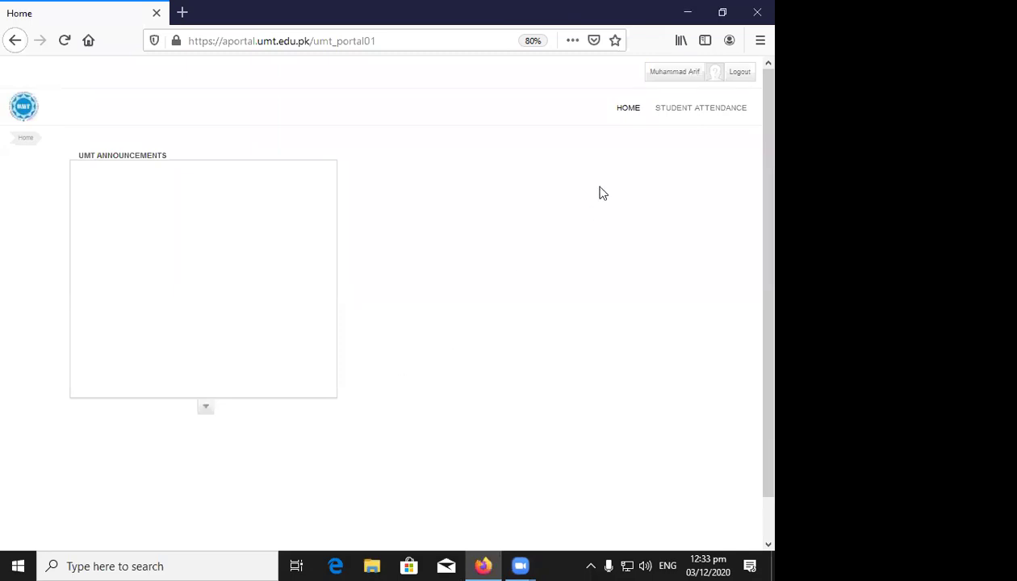
- Open the student attendance page, dismiss the browser update notice, and choose the course 20696-CH102-S2020067-N
left_click(678, 114)
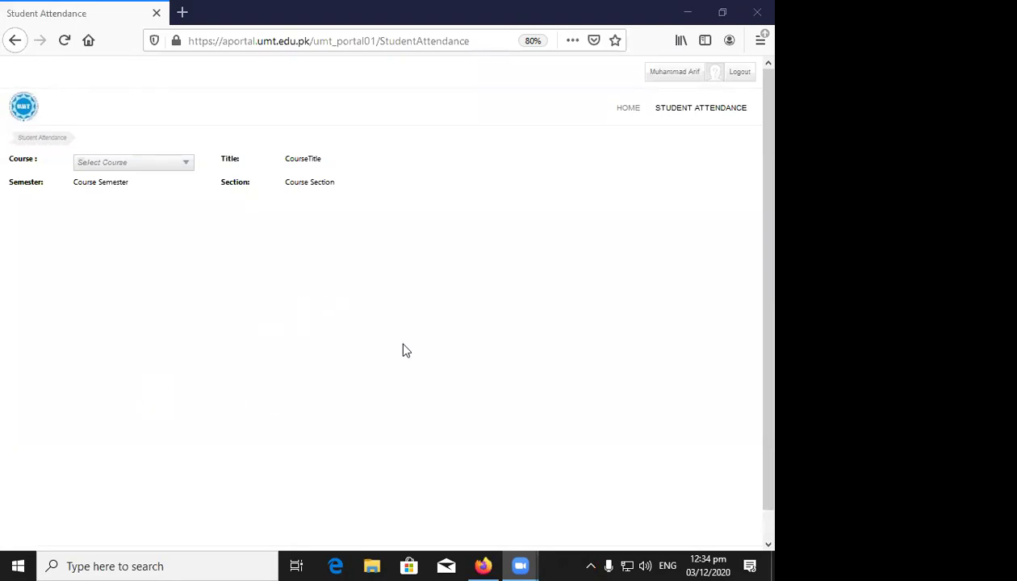
left_click(187, 169)
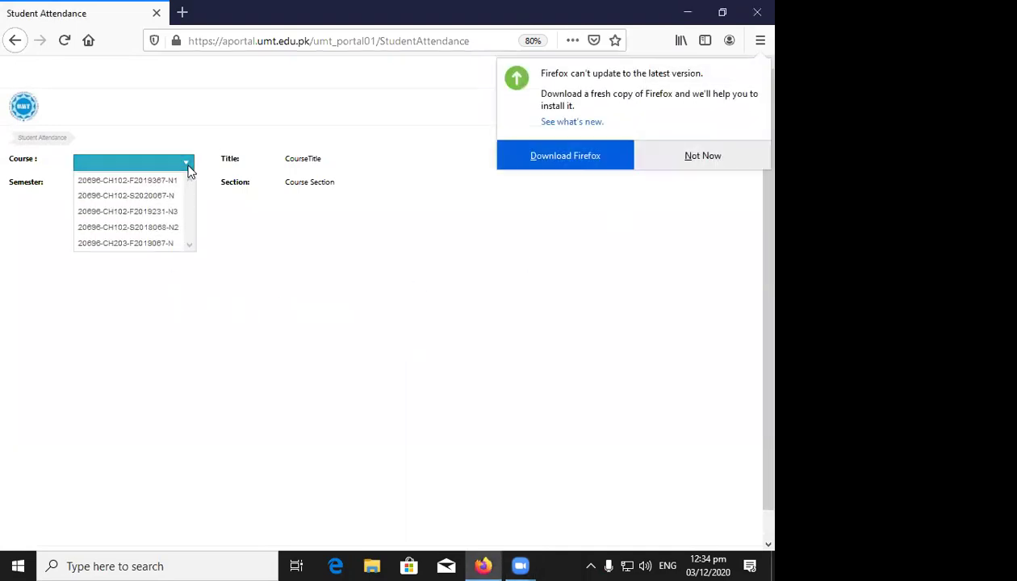
left_click(690, 159)
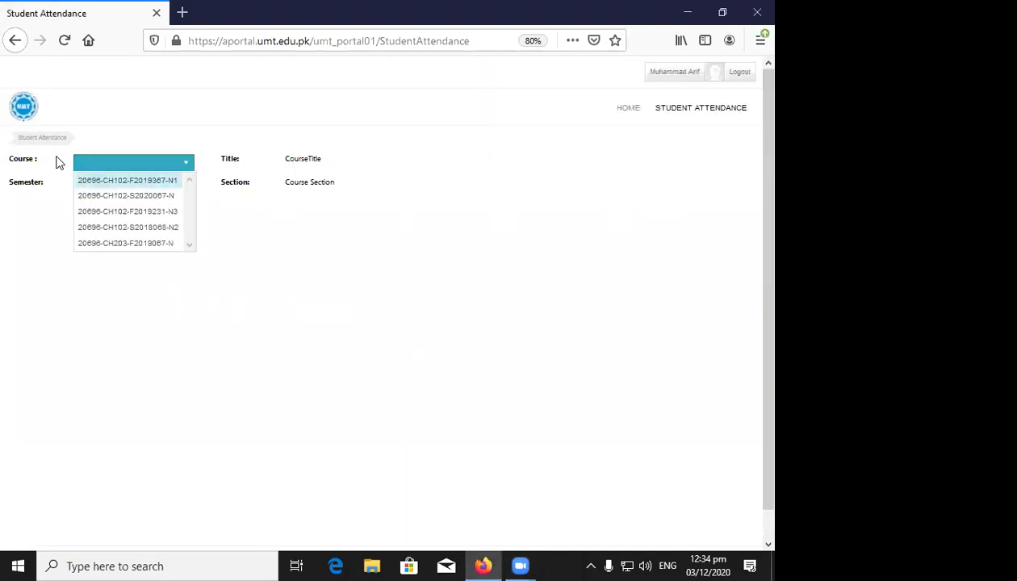
left_click(100, 196)
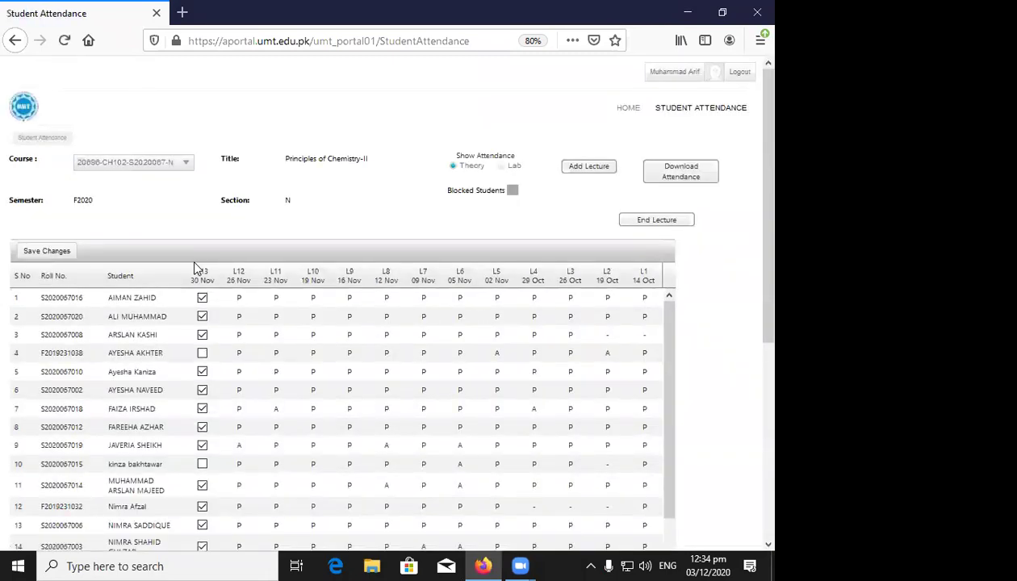
- Create a new lecture for the course with activity Theory2 in class room 3S-43
left_click(584, 173)
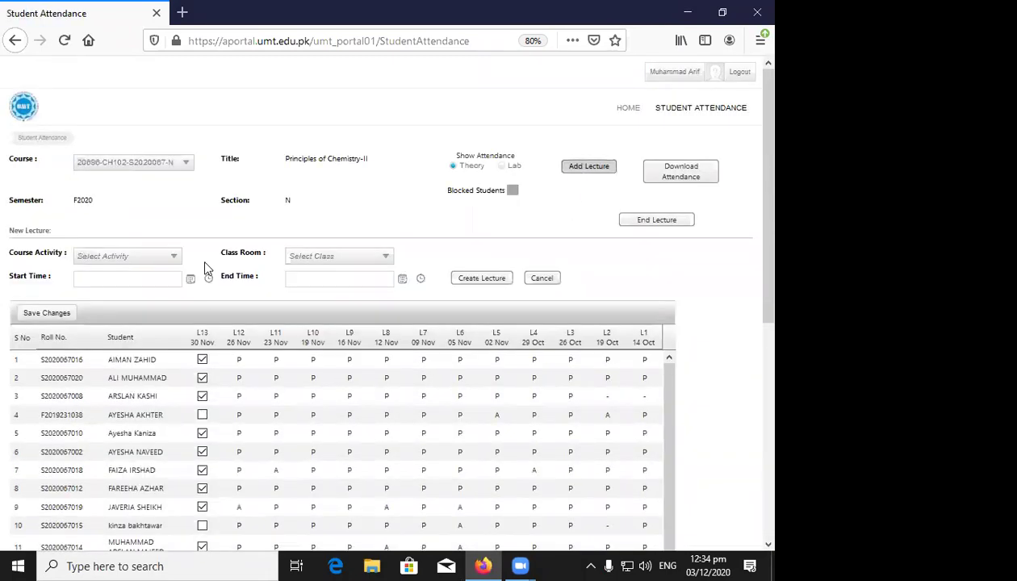
left_click(169, 265)
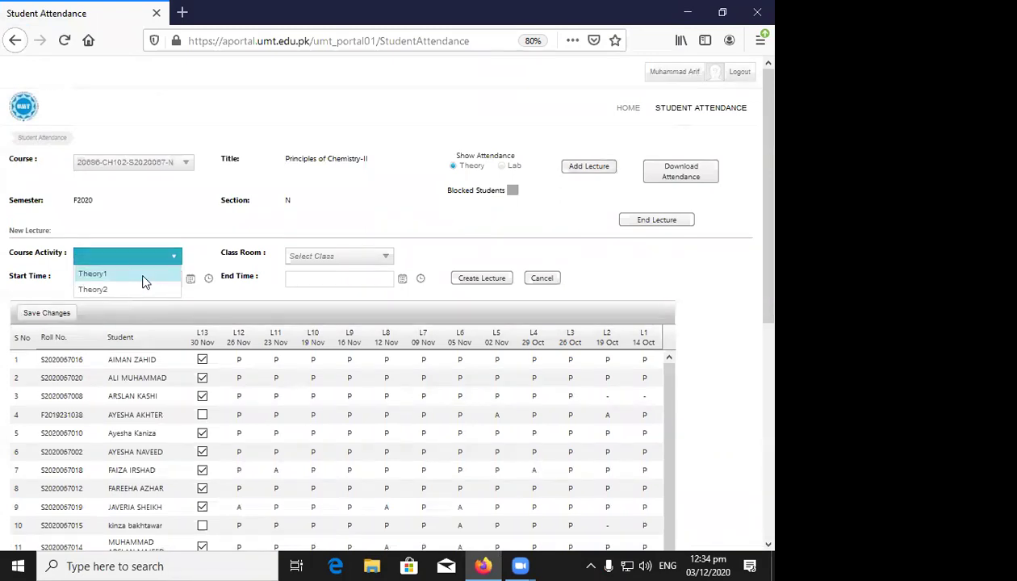
left_click(141, 290)
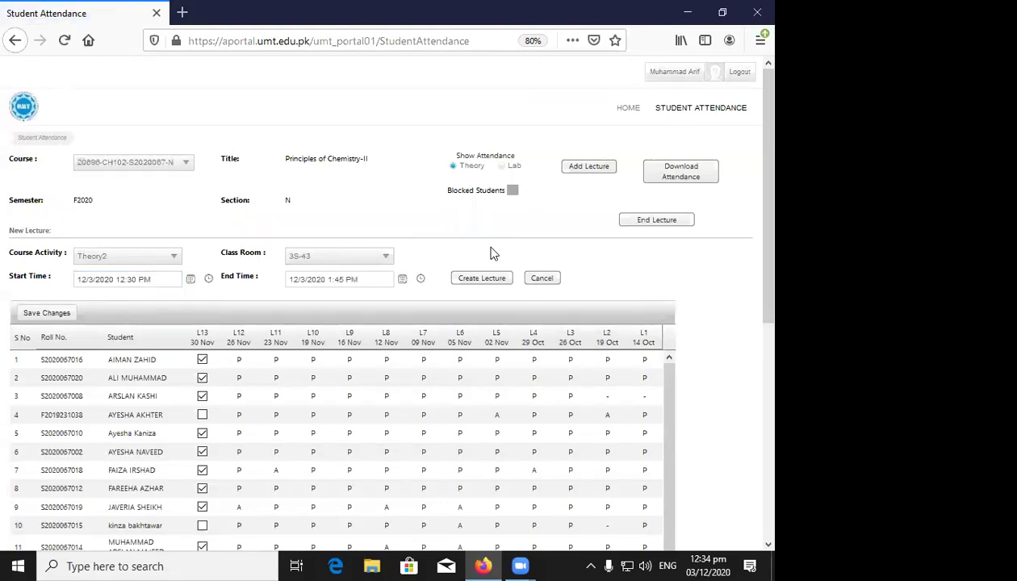
left_click(480, 280)
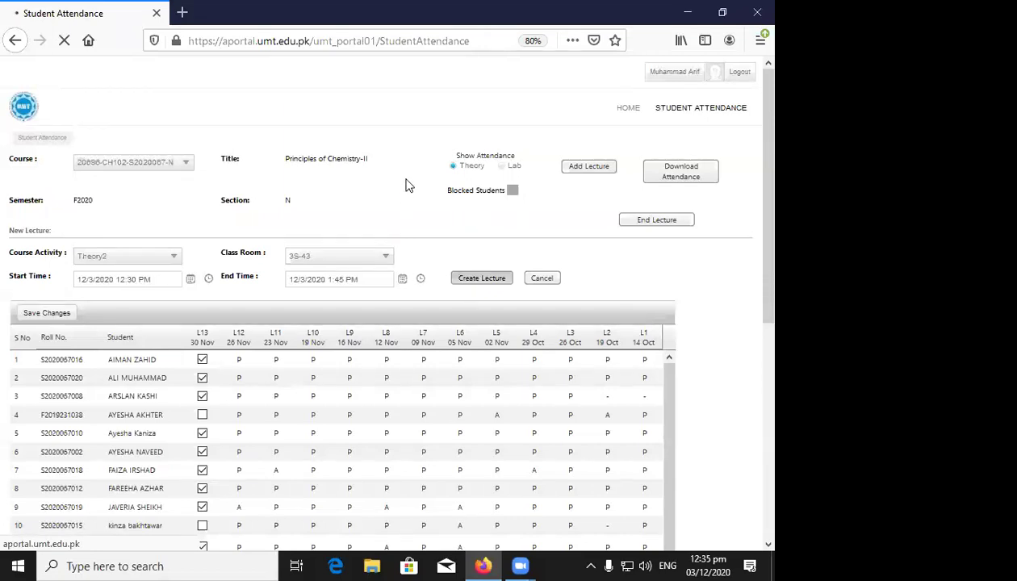
scroll(340, 360, "up", 1)
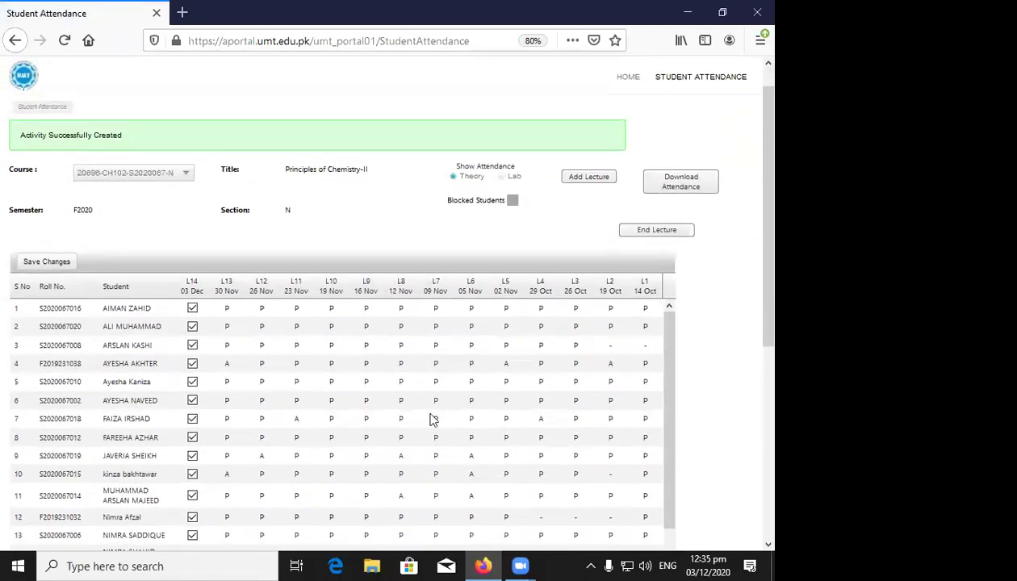
- In the L14 attendance, mark the student in row 5 absent and set the student in row 6 back to present
mouse_move(520, 566)
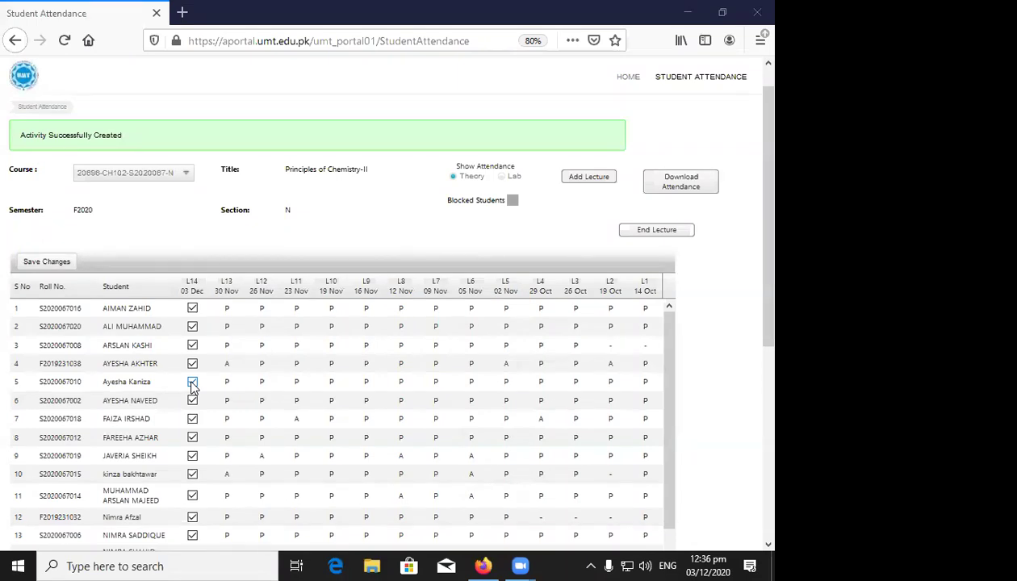
left_click(192, 382)
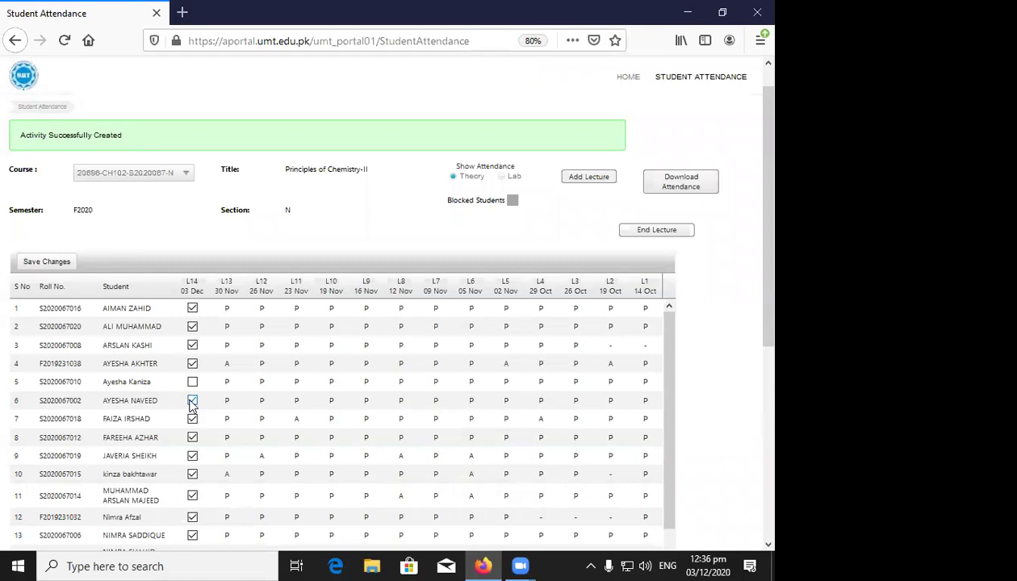
left_click(192, 402)
left_click(192, 437)
left_click(192, 438)
scroll(194, 462, "down", 1)
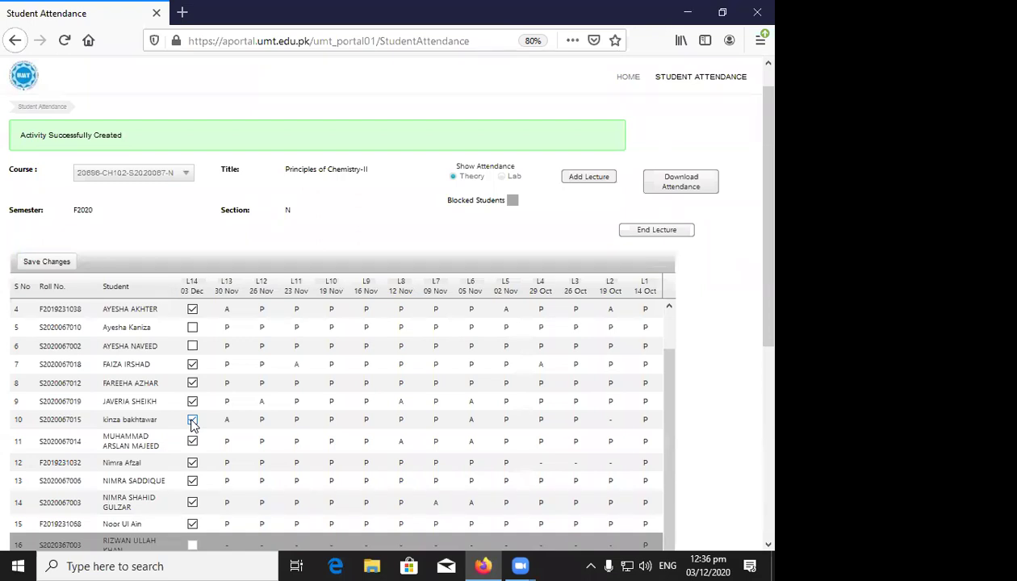
left_click(192, 347)
left_click(192, 364)
- Mark the students in rows 13, 14 and 24 absent for lecture L14 of 03 Dec
scroll(193, 468, "down", 2)
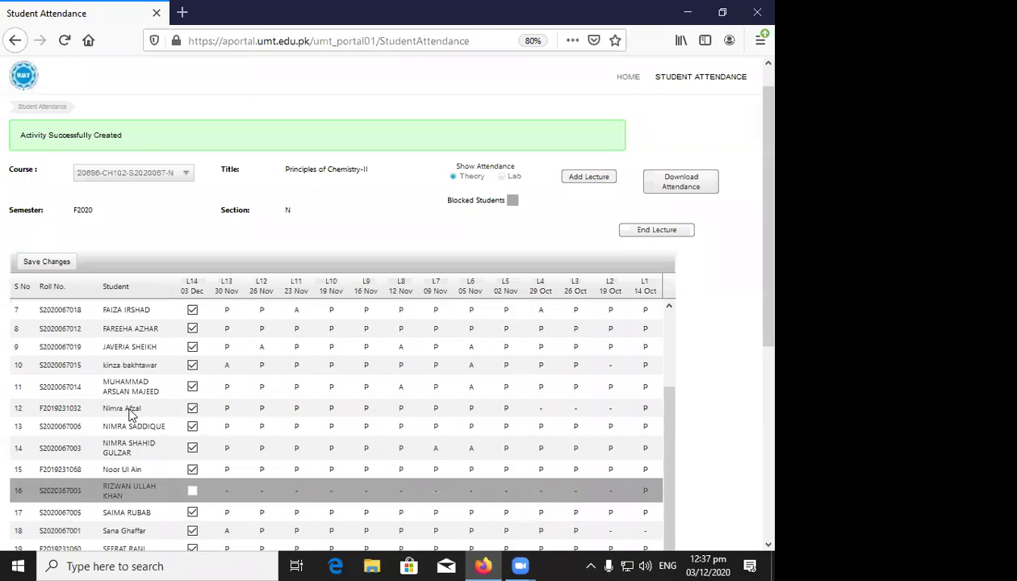
left_click(193, 427)
left_click(192, 453)
scroll(192, 453, "down", 1)
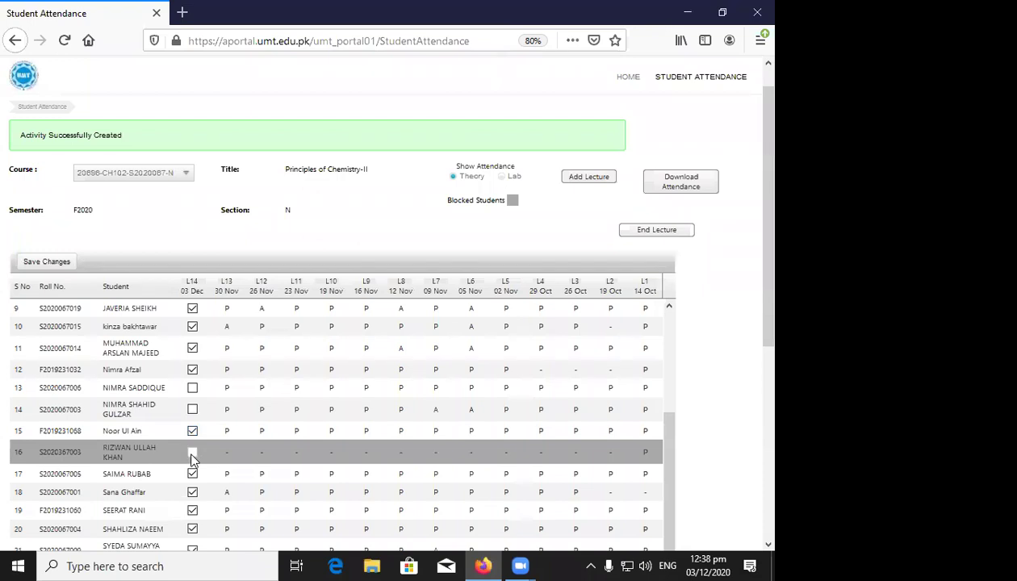
scroll(191, 457, "down", 1)
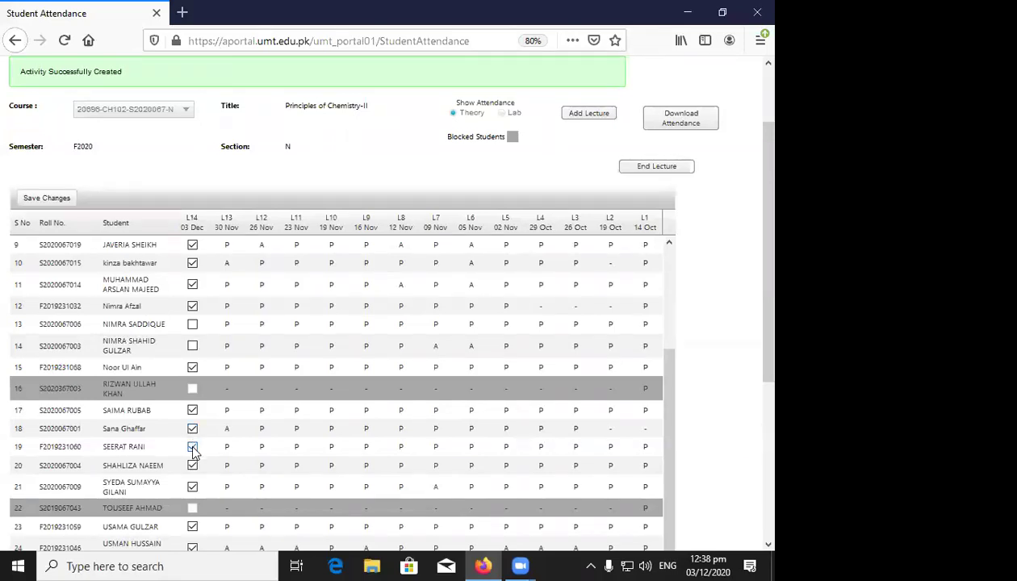
scroll(194, 452, "down", 1)
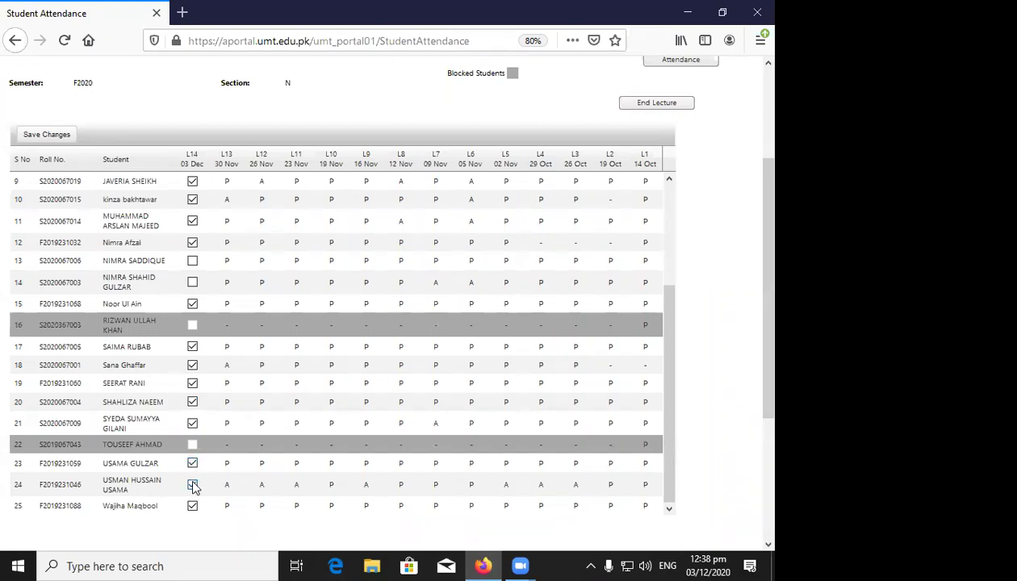
left_click(193, 486)
- Review the L14 attendance list and set the students in rows 13 and 5 back to present
scroll(251, 485, "down", 1)
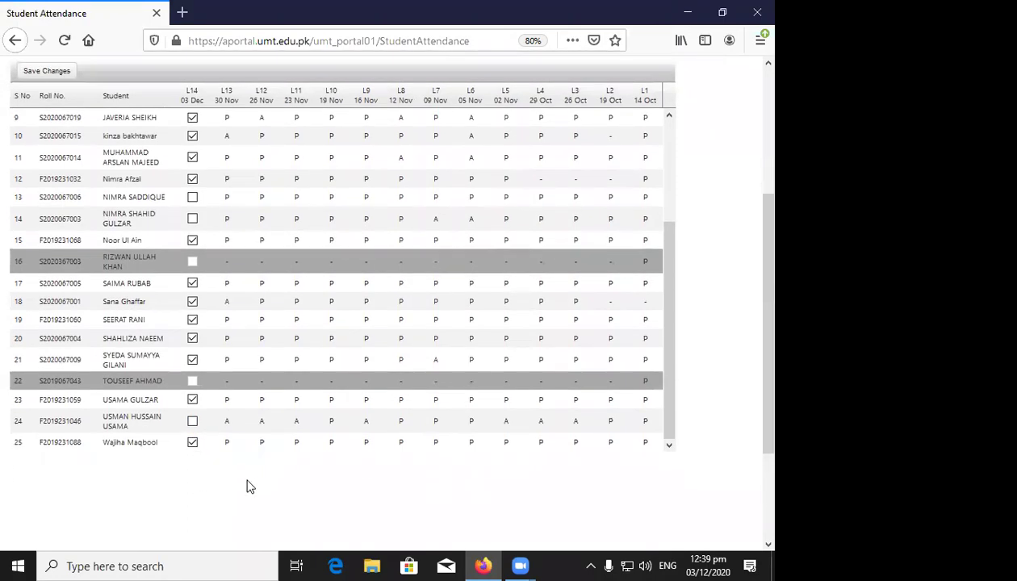
scroll(250, 484, "up", 3)
scroll(258, 464, "up", 3)
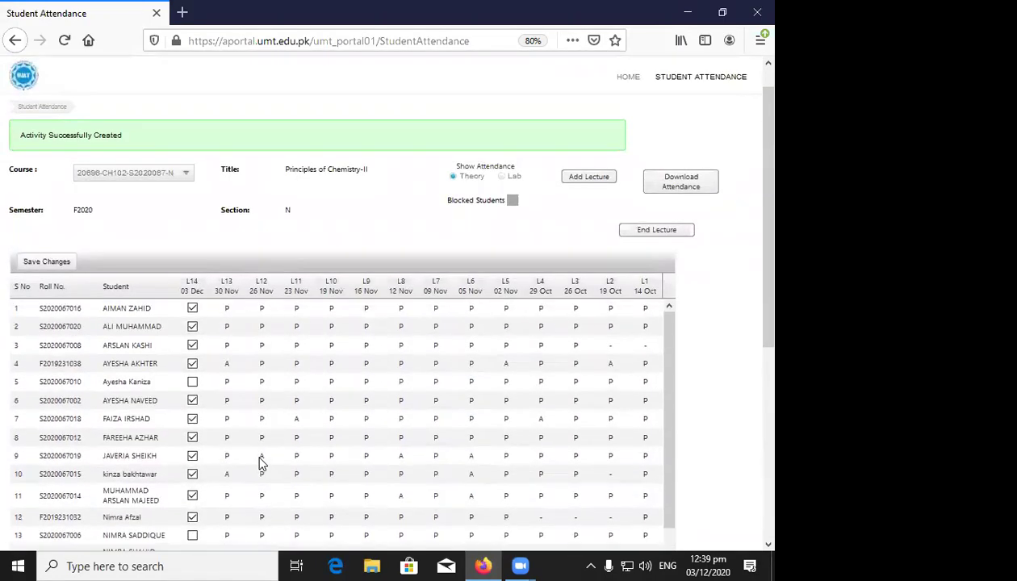
scroll(252, 436, "down", 1)
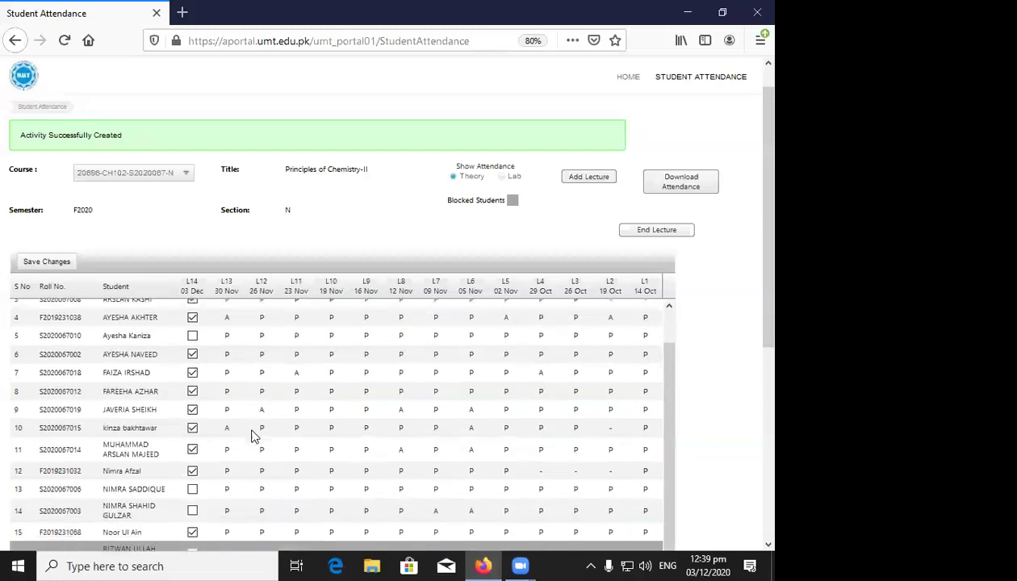
left_click(192, 482)
scroll(251, 449, "up", 1)
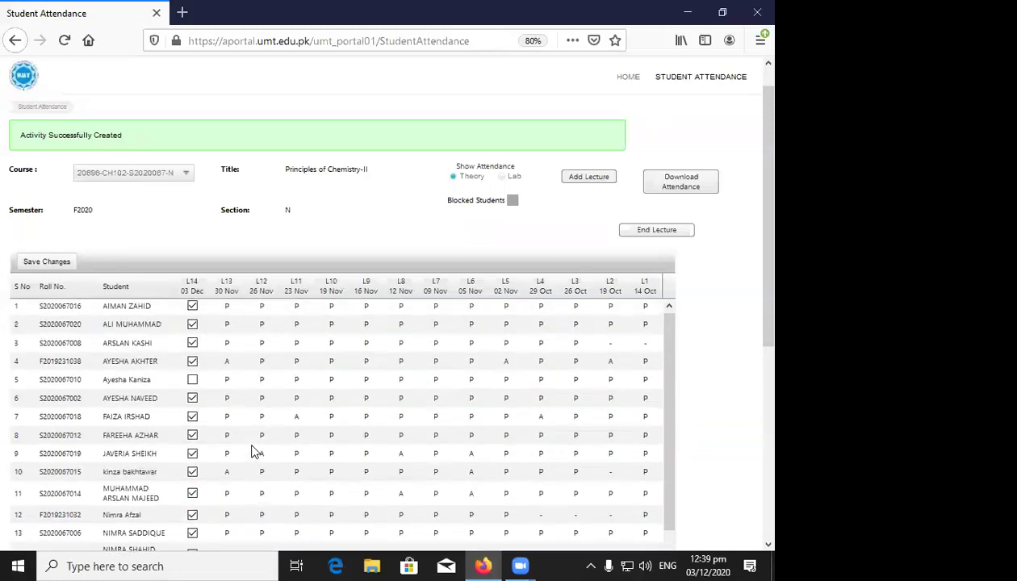
left_click(192, 382)
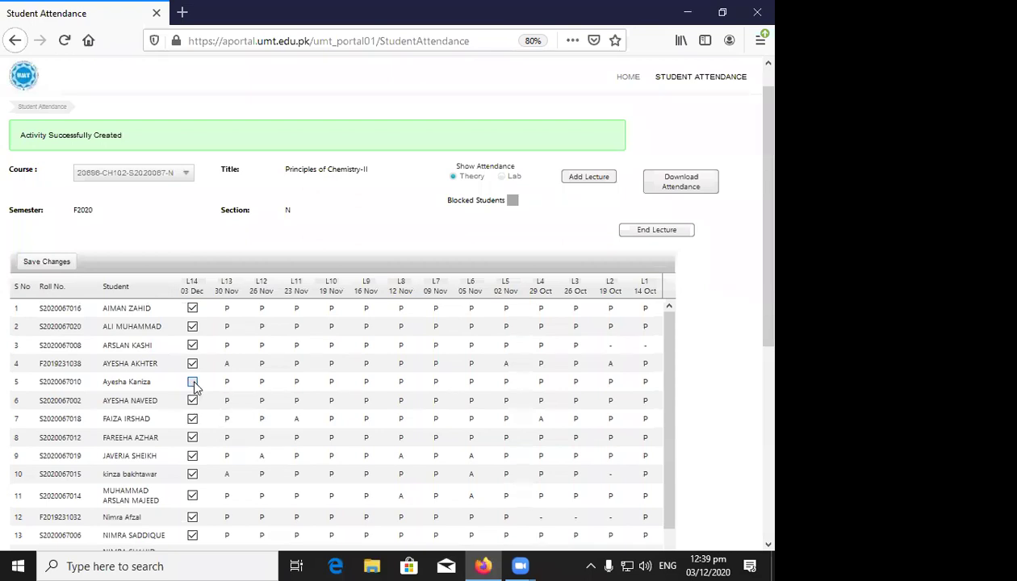
- Save the L14 attendance changes, look over the saved list, and save once more
scroll(300, 448, "up", 1)
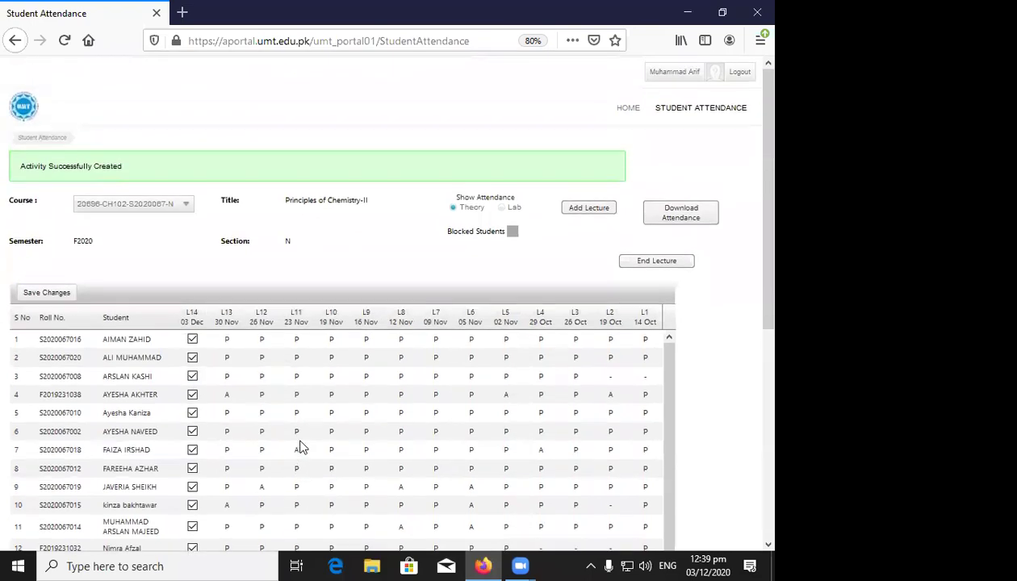
left_click(47, 293)
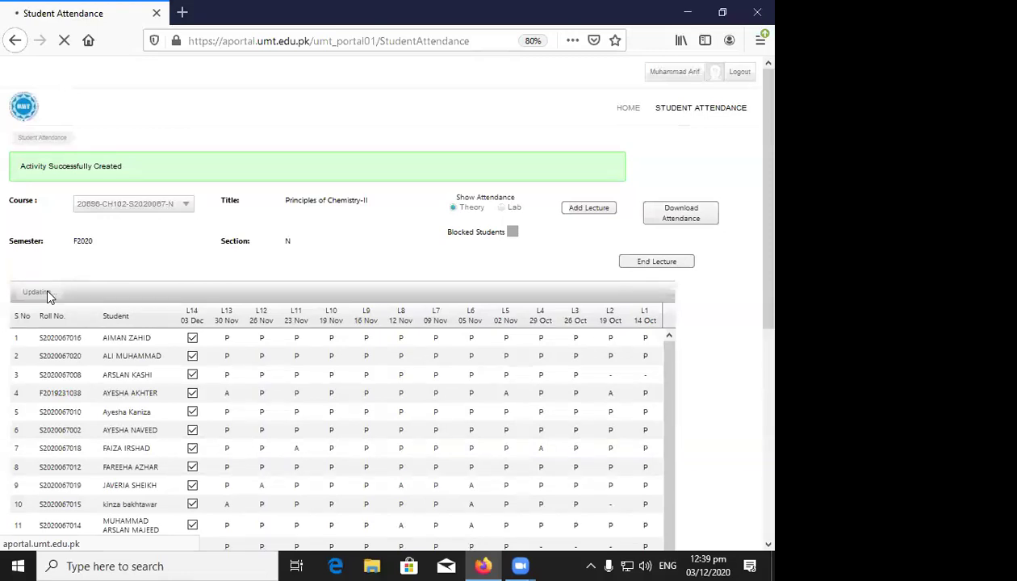
scroll(46, 285, "down", 3)
scroll(109, 323, "up", 3)
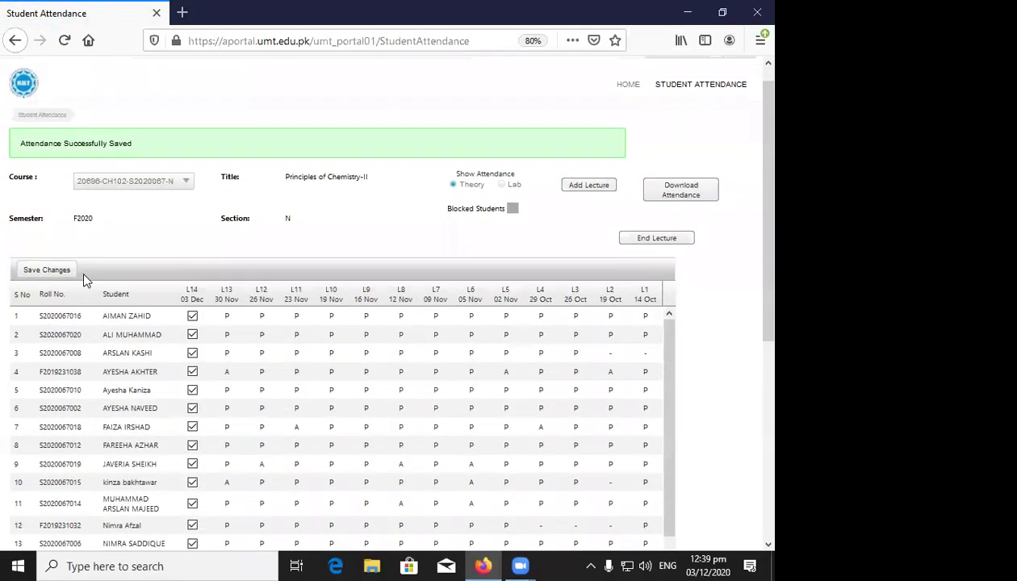
left_click(47, 292)
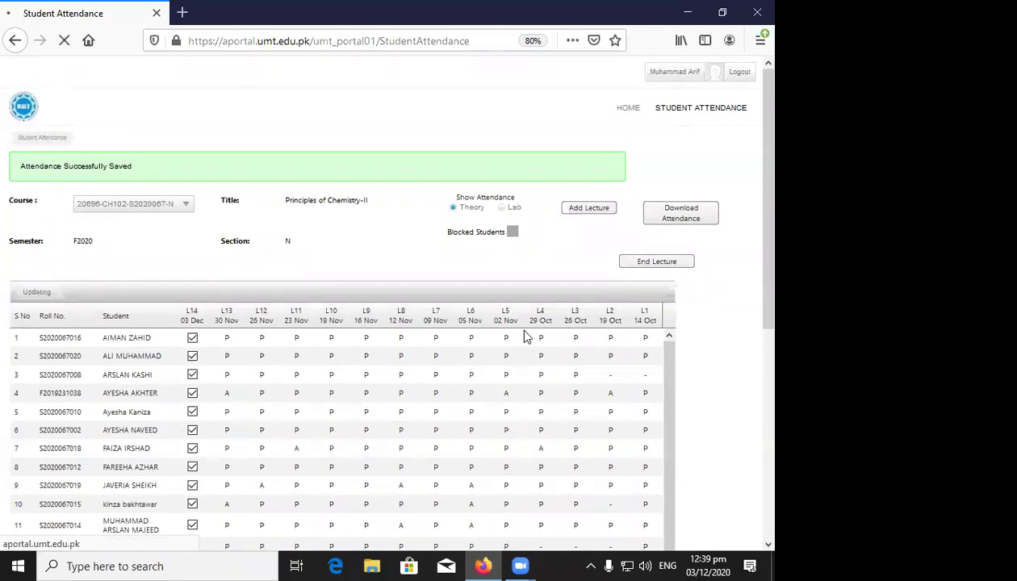
scroll(523, 338, "down", 3)
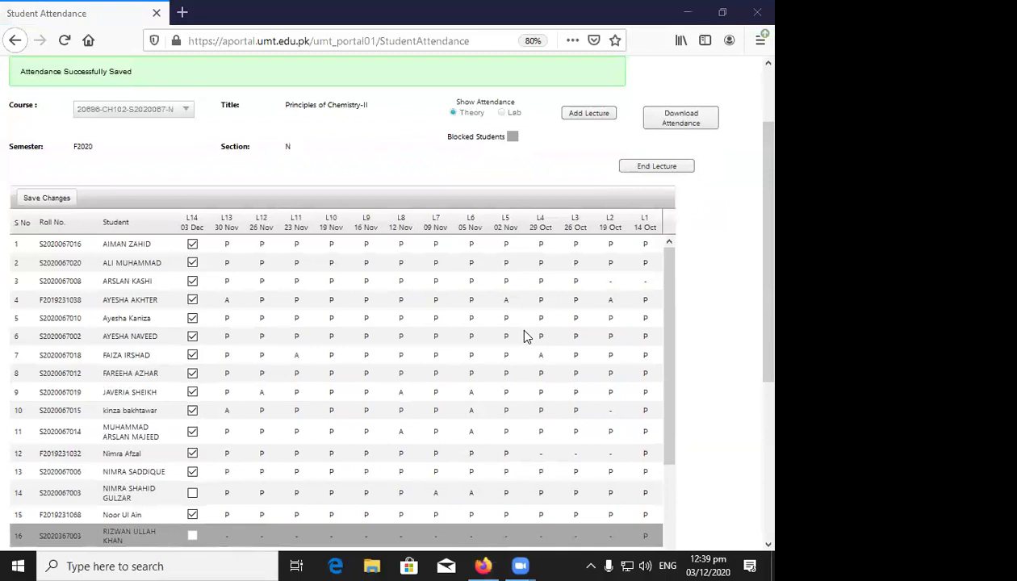
scroll(250, 222, "up", 3)
- Switch the attendance page to the course 20696-CH102-F2019231-N3
left_click(186, 205)
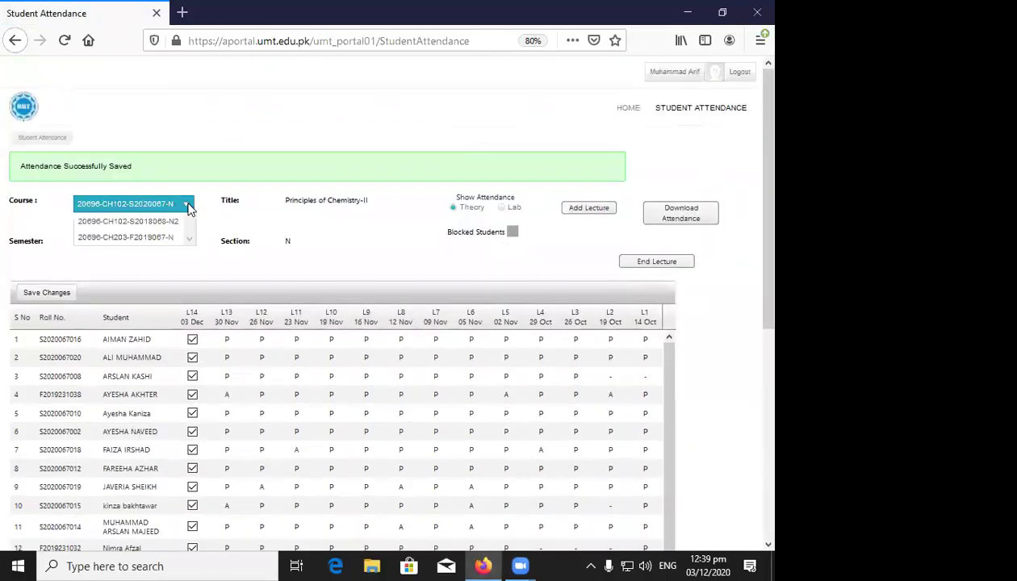
left_click(174, 257)
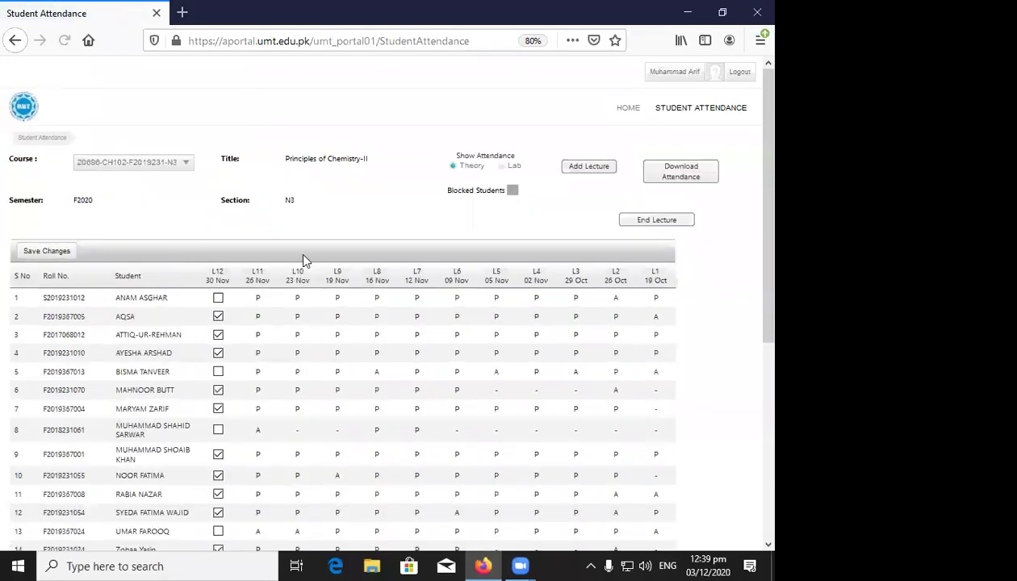
left_click(186, 164)
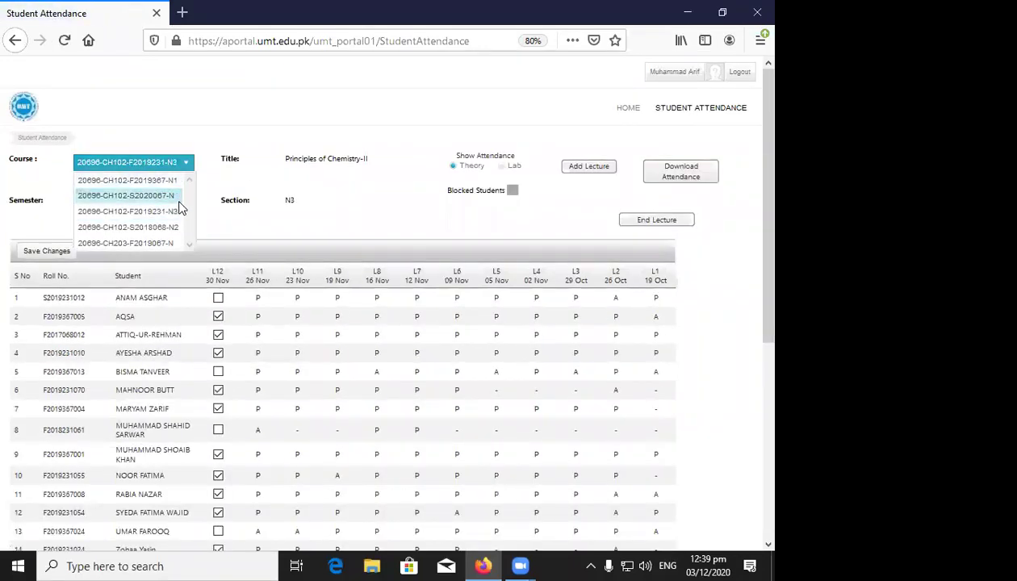
left_click(181, 211)
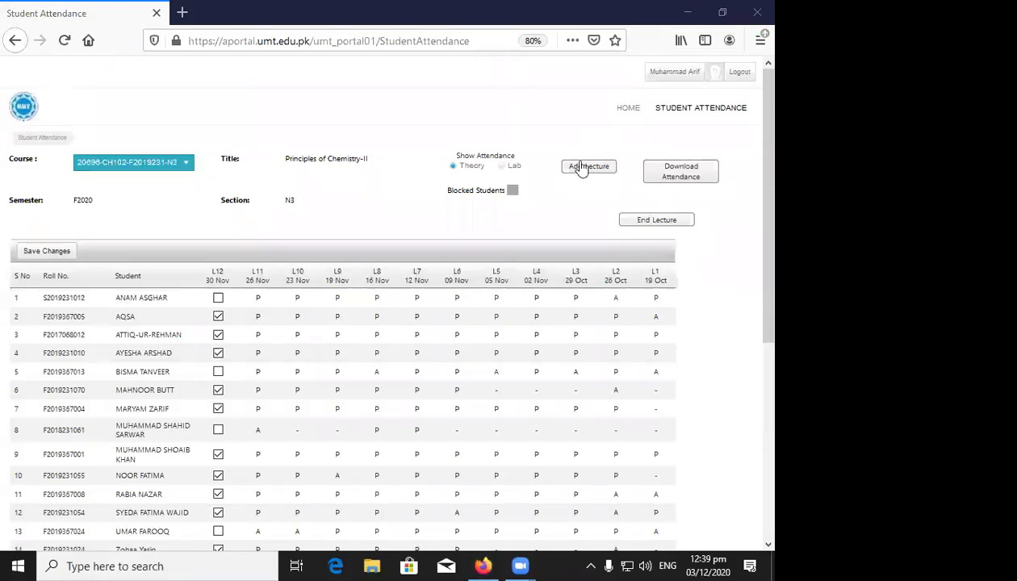
- Create a new Theory2 lecture in class room 3S-43 for section N3, running 12/3/2020 12:30 PM to 1:45 PM
left_click(588, 166)
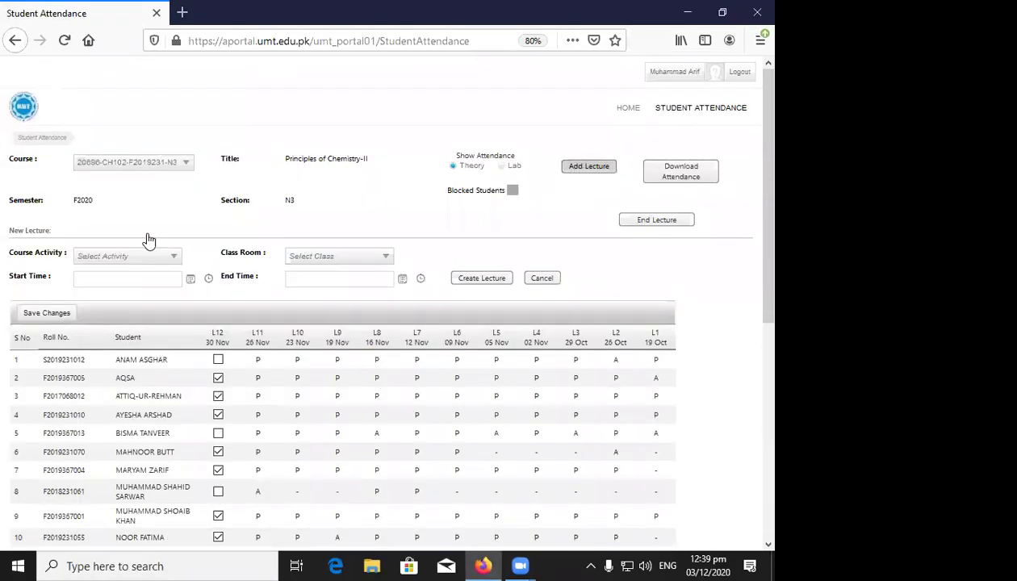
left_click(168, 255)
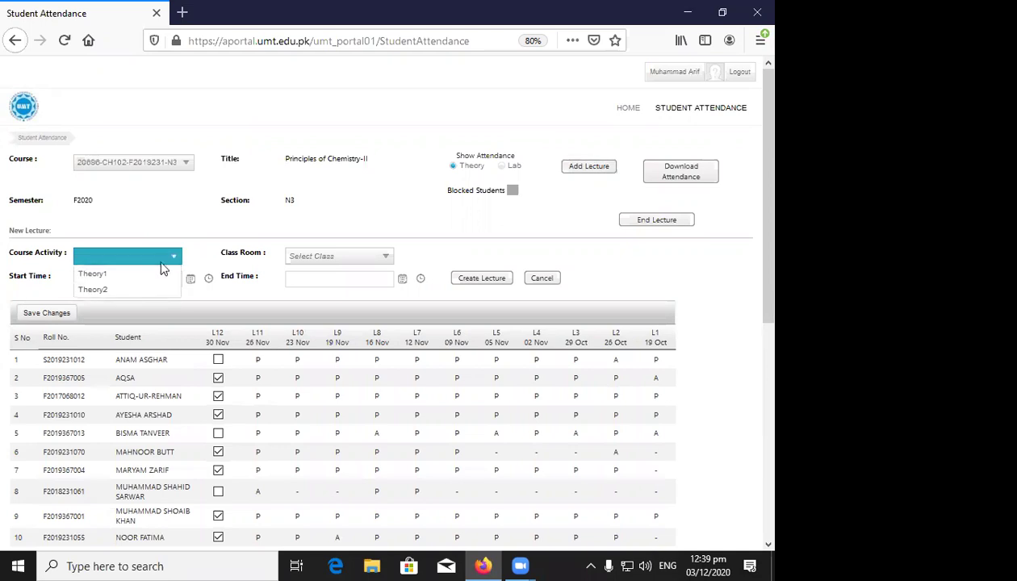
left_click(142, 288)
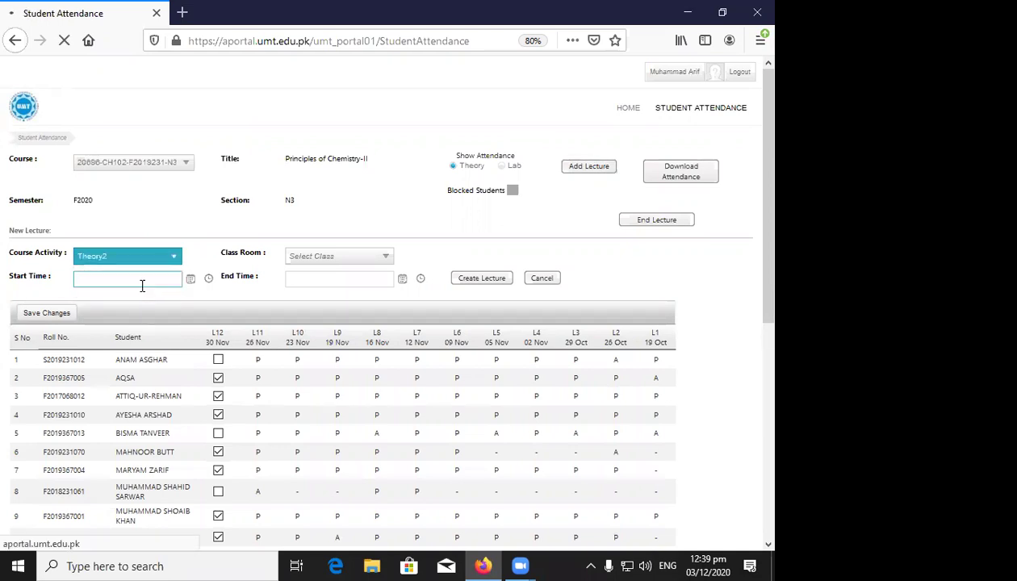
left_click(387, 257)
scroll(337, 305, "down", 5)
scroll(334, 351, "down", 6)
scroll(325, 372, "down", 3)
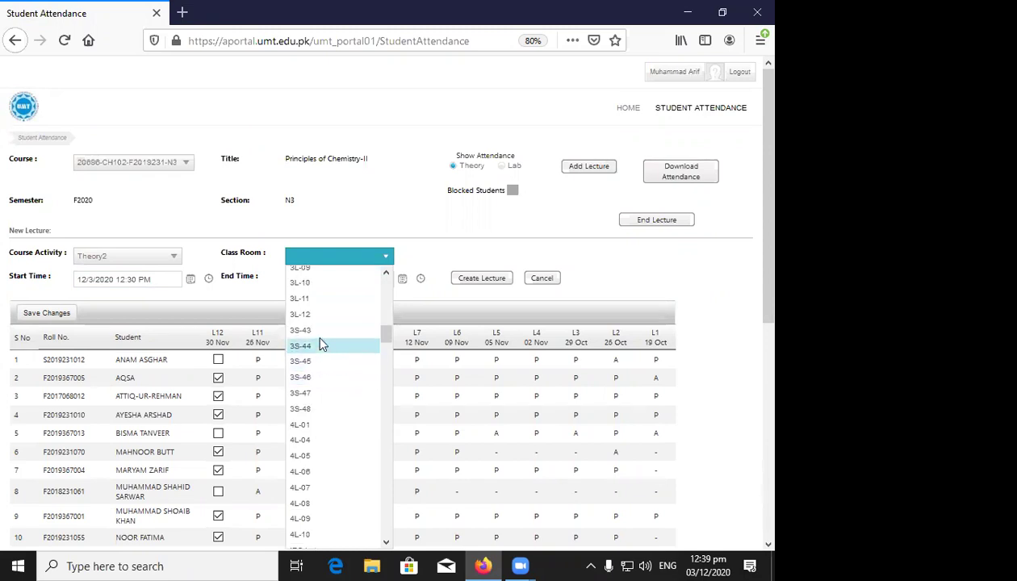
left_click(314, 329)
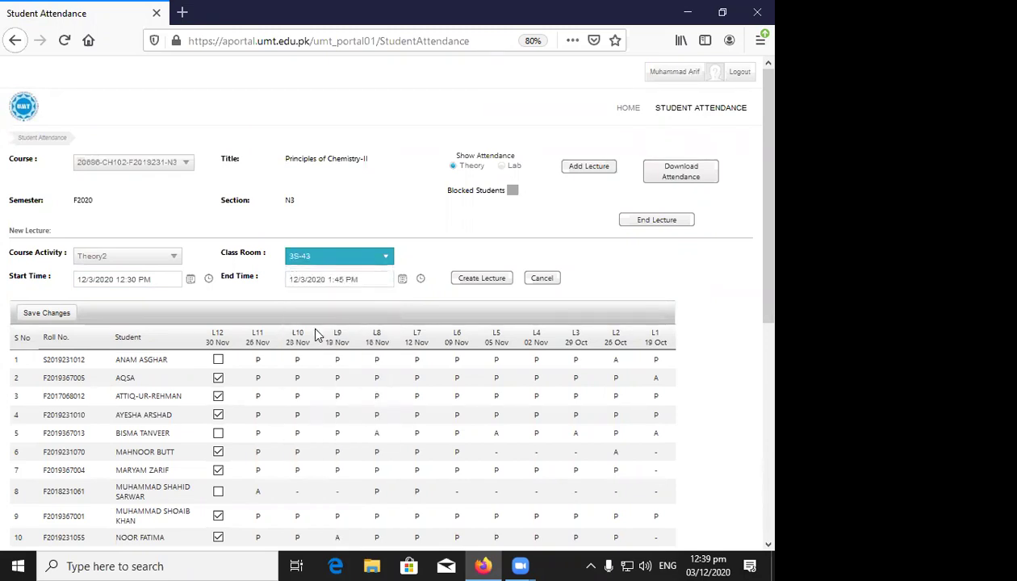
left_click(482, 280)
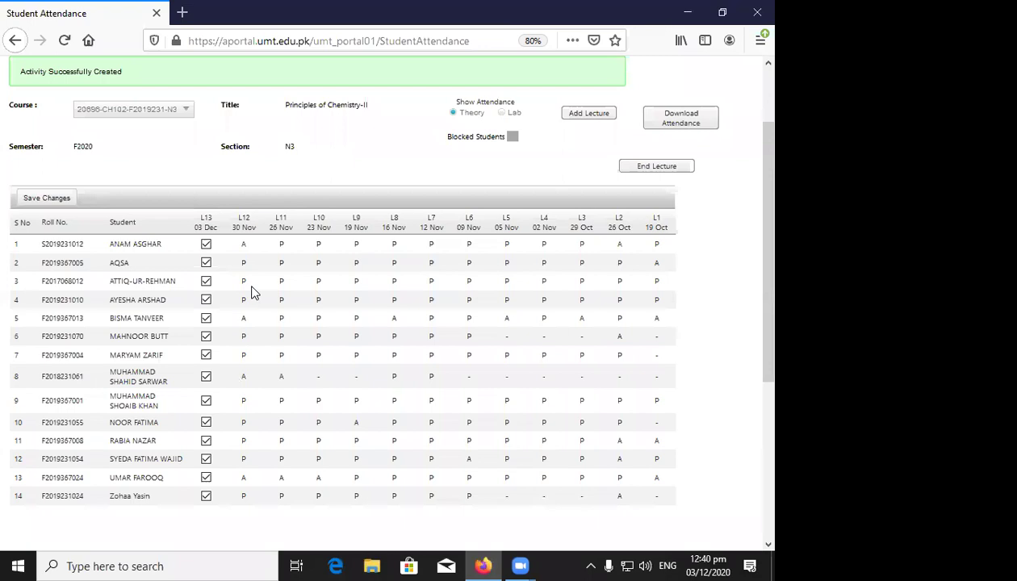
- Mark the students in rows 2, 3, 11 and 12 absent for lecture L13 of 03 Dec
left_click(206, 263)
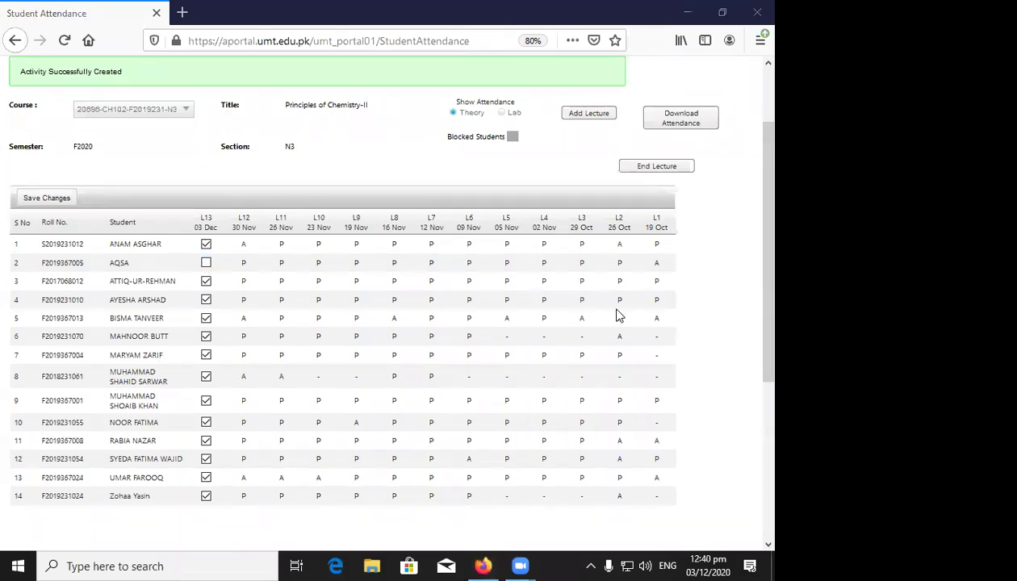
left_click(207, 285)
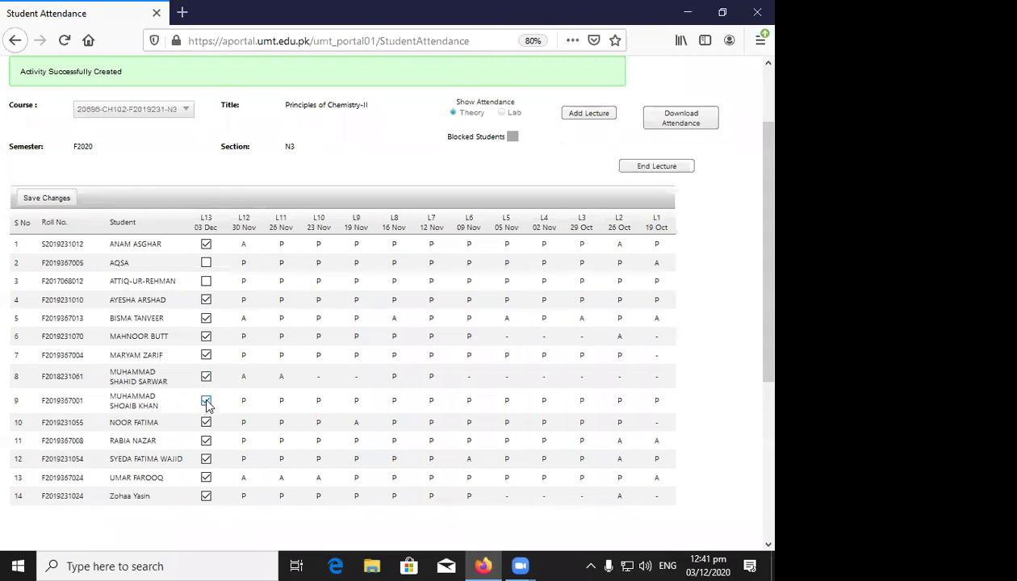
left_click(206, 442)
left_click(206, 460)
left_click(206, 459)
left_click(206, 461)
scroll(227, 415, "down", 2)
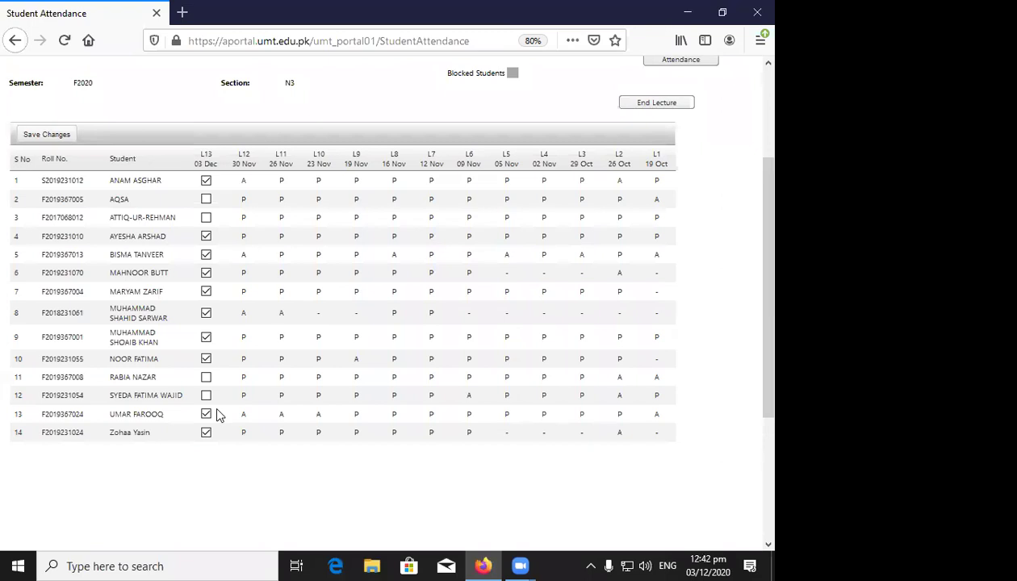
- Recheck the row 13 student's L13 attendance, leave it as present, and save the attendance changes
left_click(207, 416)
left_click(207, 415)
left_click(207, 415)
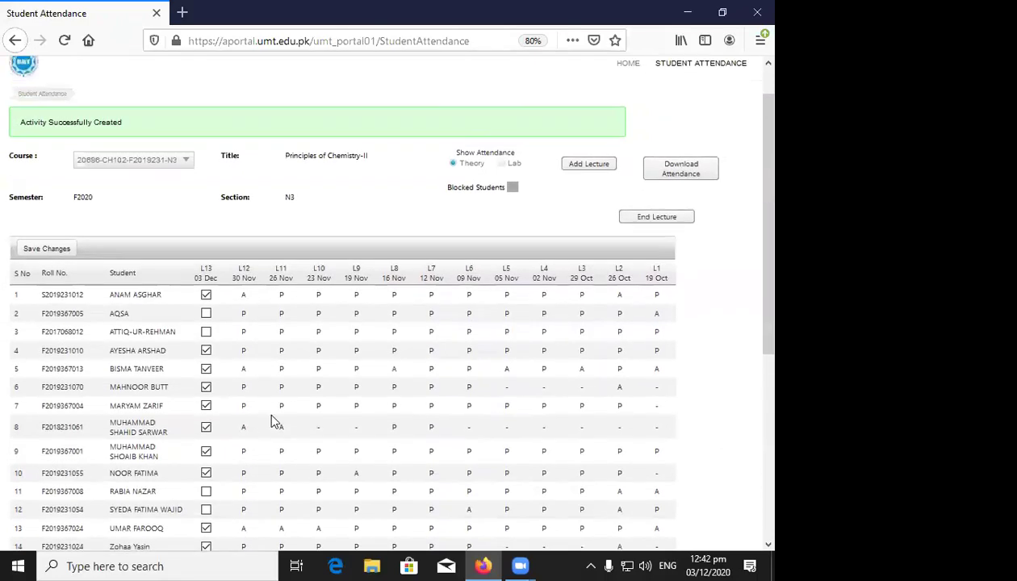
left_click(42, 263)
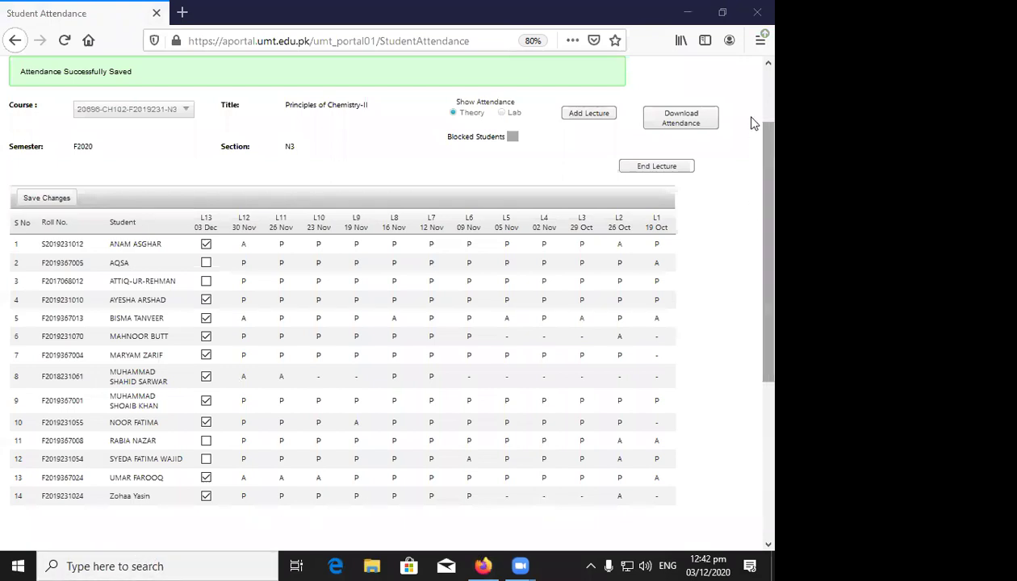
- Minimize the browser, open the \\databank network location through Run, and go into its classroom folder
left_click(686, 14)
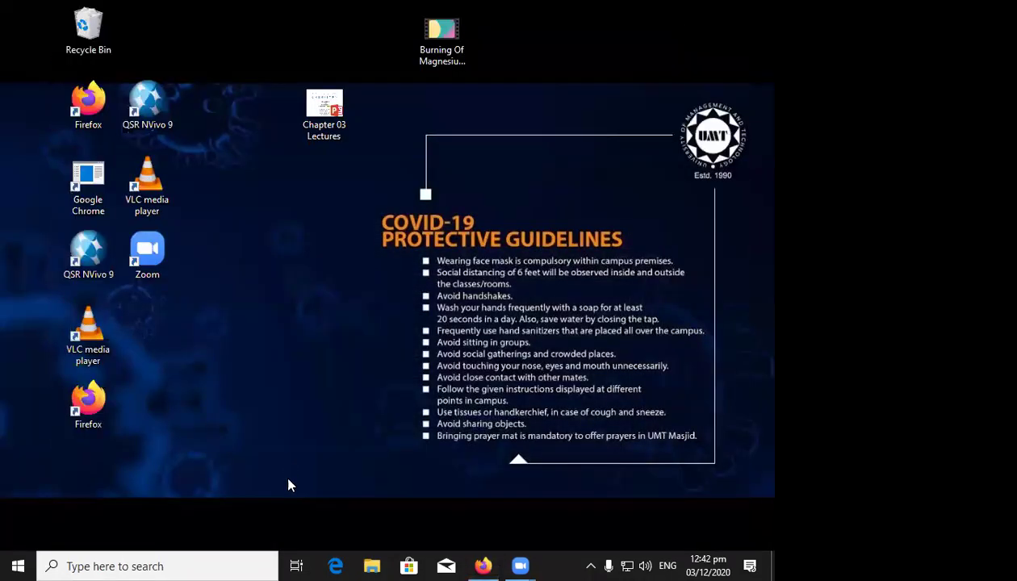
left_click(170, 565)
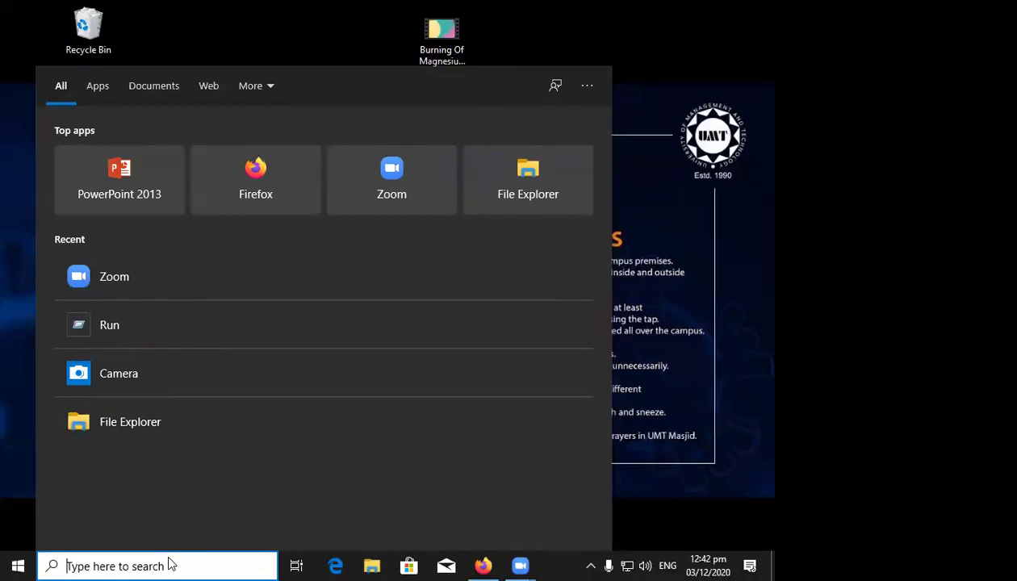
type("run")
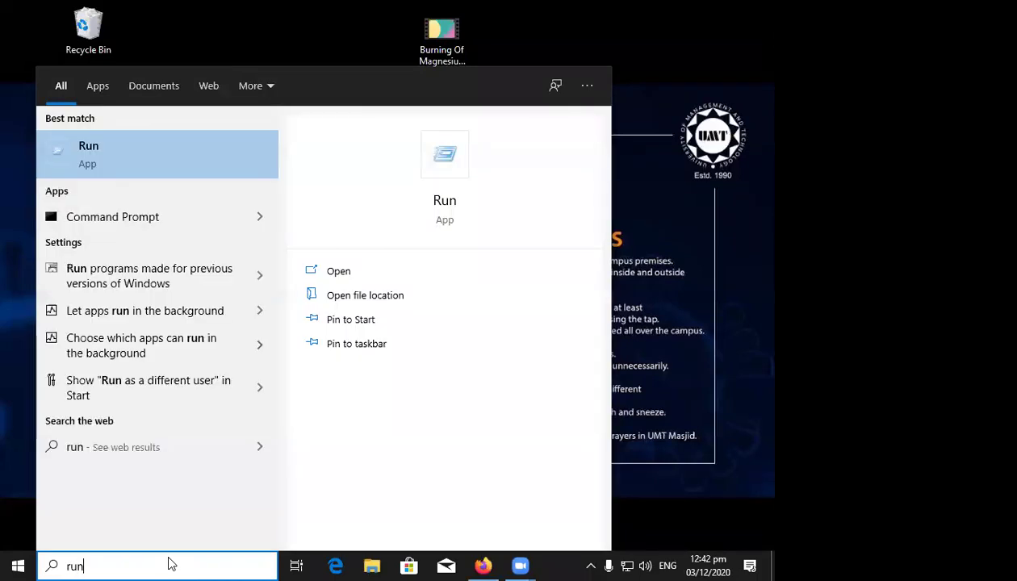
left_click(98, 155)
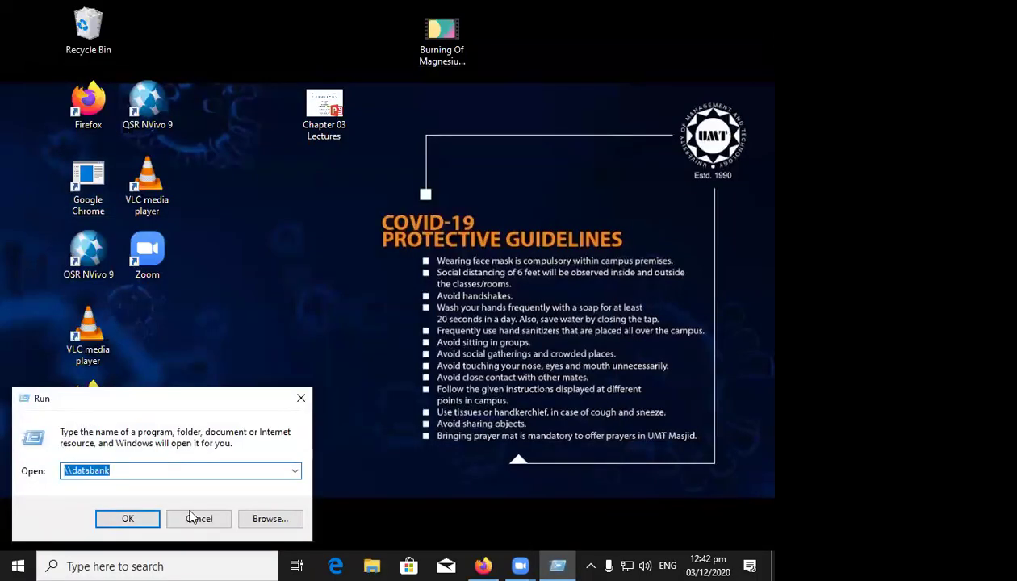
left_click(126, 521)
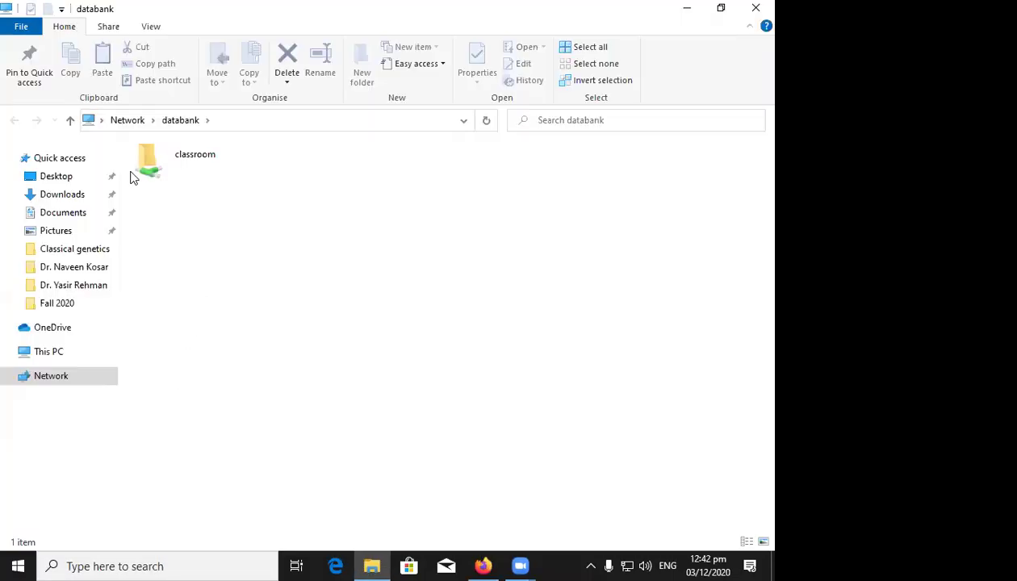
double_click(146, 166)
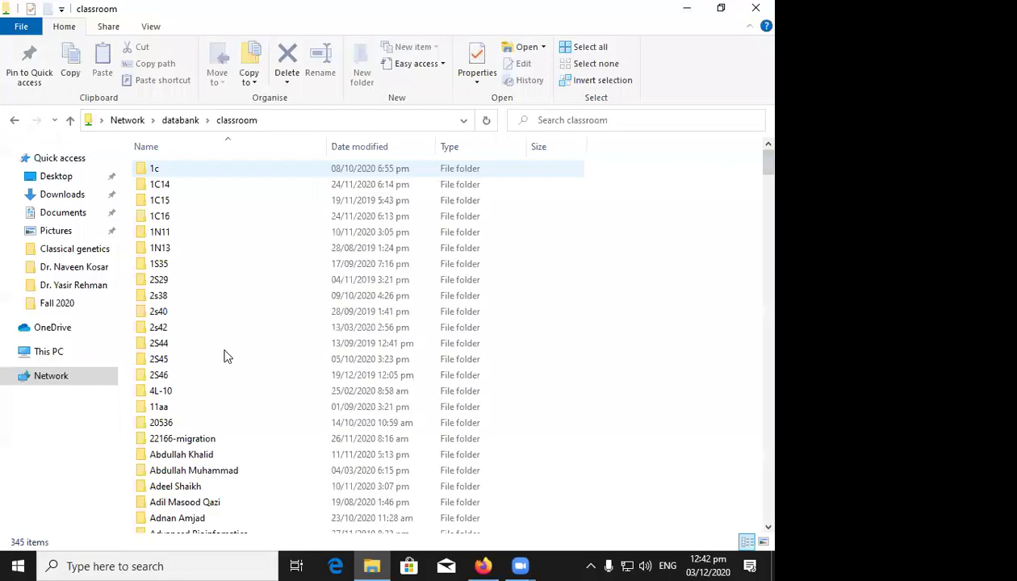
- Find the lecturer's own folder in the classroom share and open it
scroll(223, 388, "down", 3)
scroll(219, 408, "down", 2)
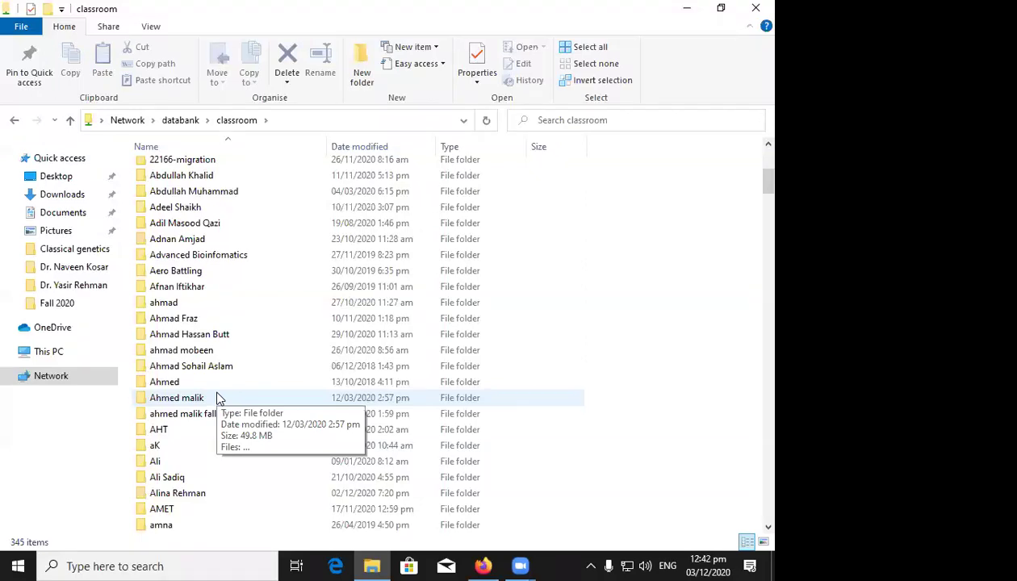
scroll(216, 398, "down", 7)
scroll(218, 398, "down", 11)
scroll(216, 398, "down", 9)
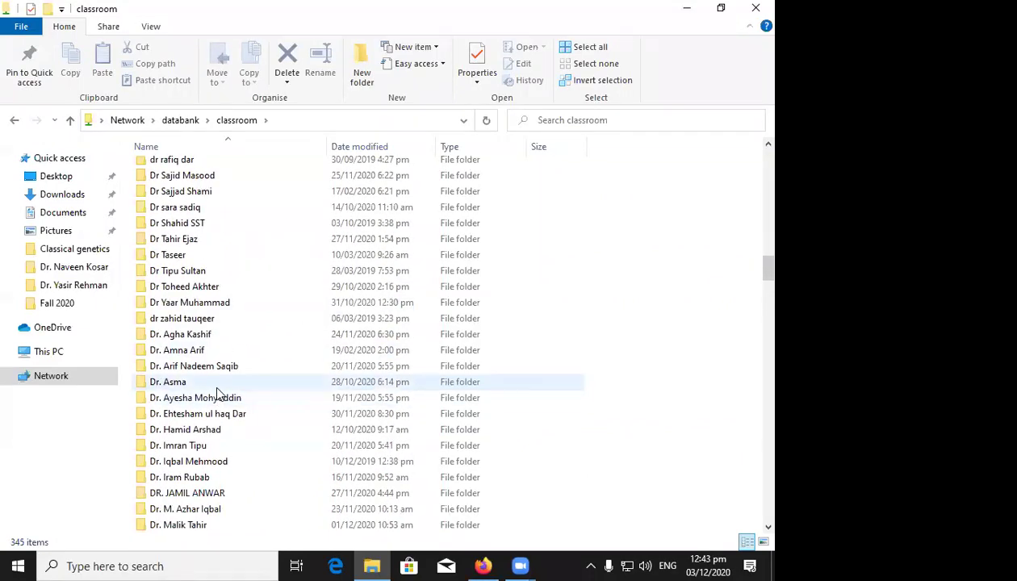
scroll(216, 392, "down", 3)
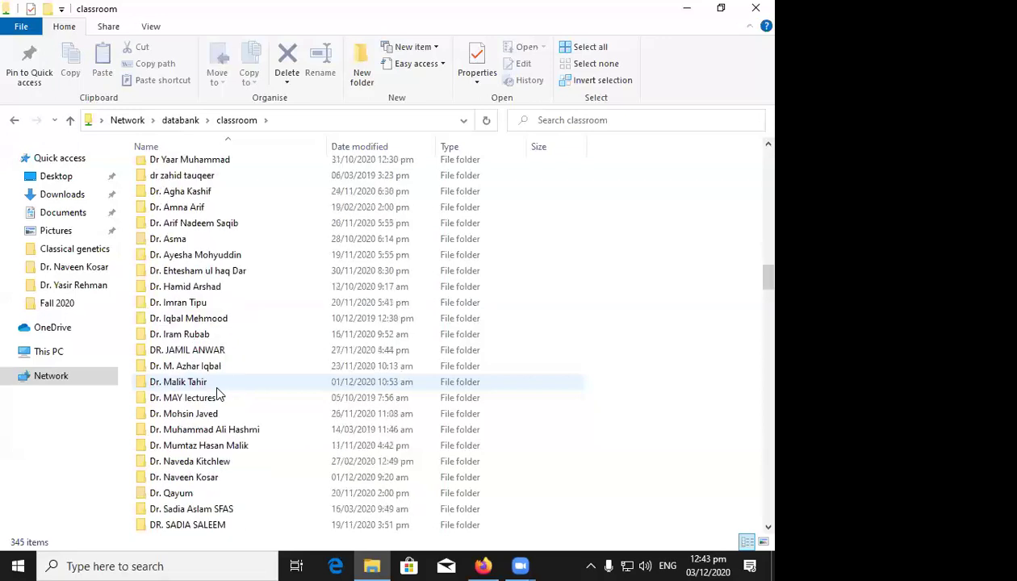
scroll(217, 394, "down", 7)
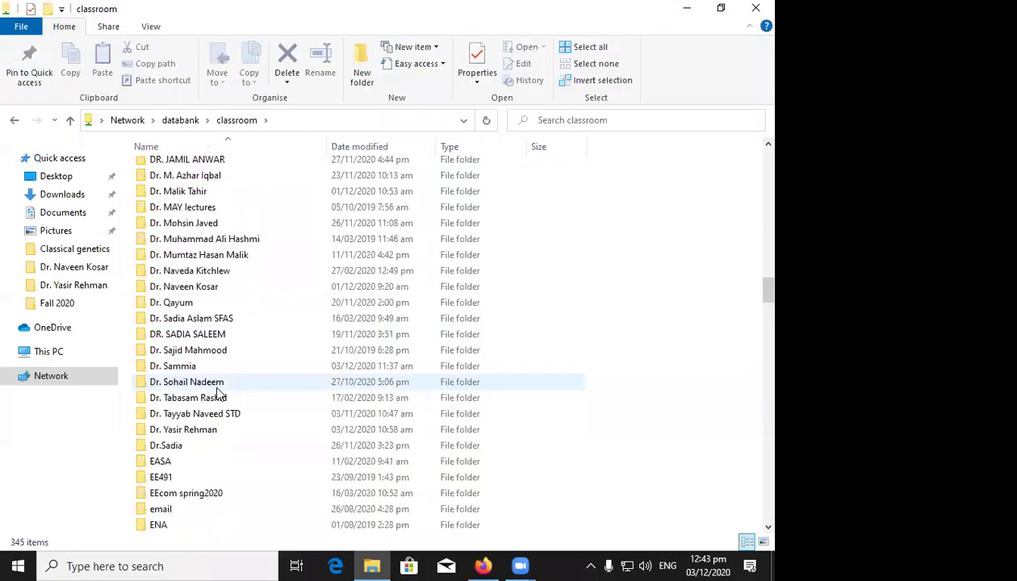
scroll(216, 394, "down", 9)
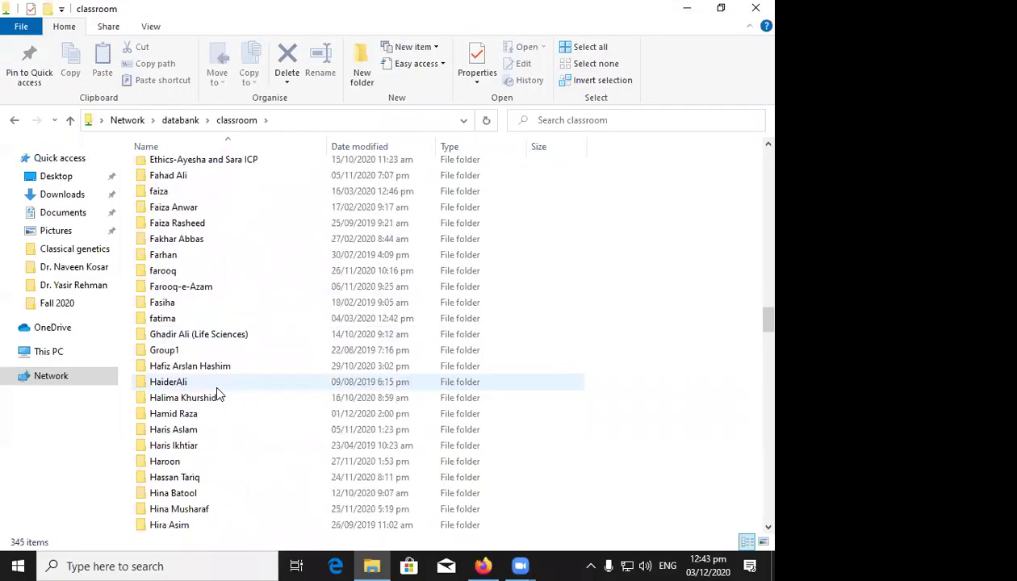
scroll(216, 394, "down", 9)
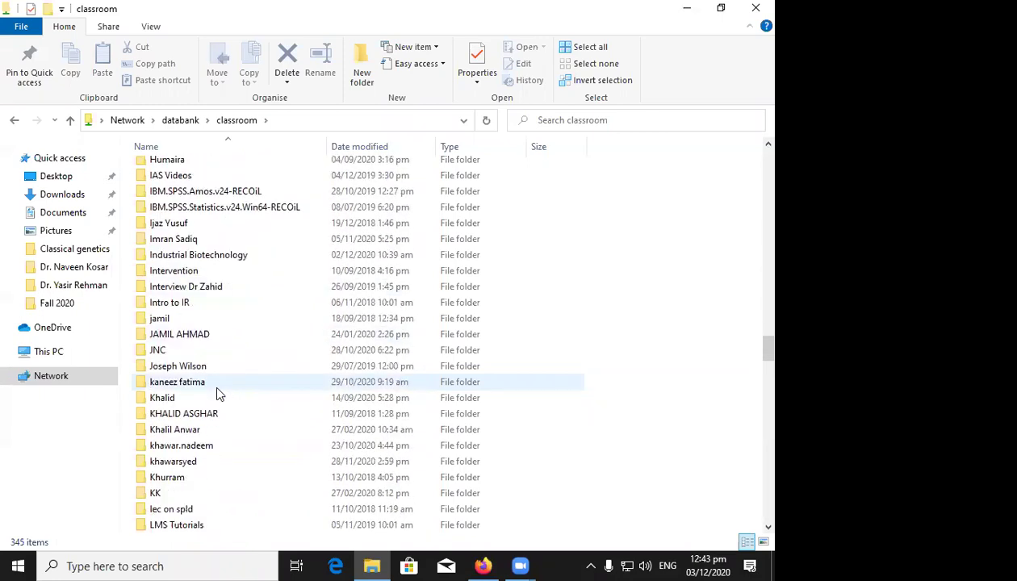
scroll(216, 394, "down", 10)
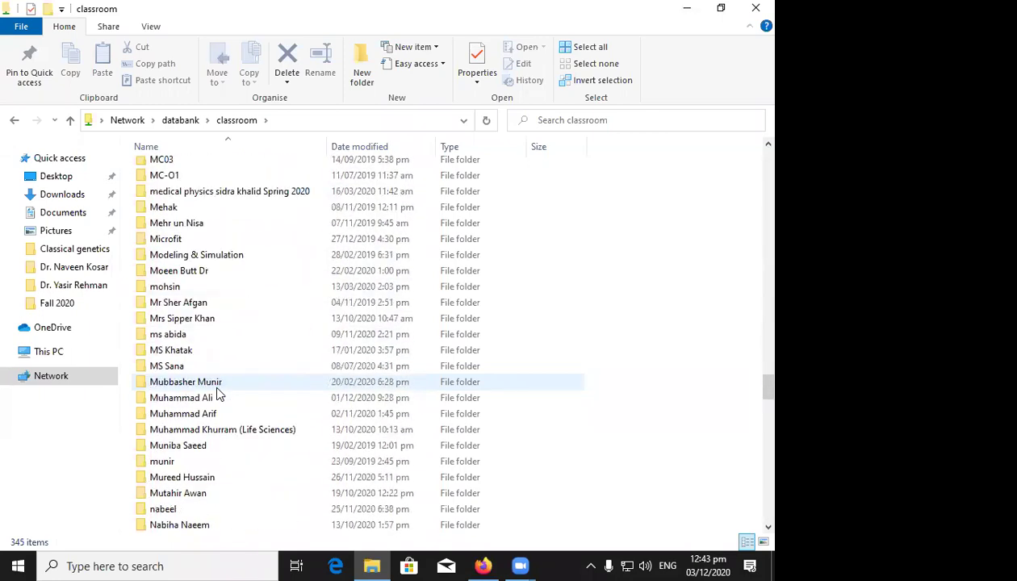
double_click(206, 366)
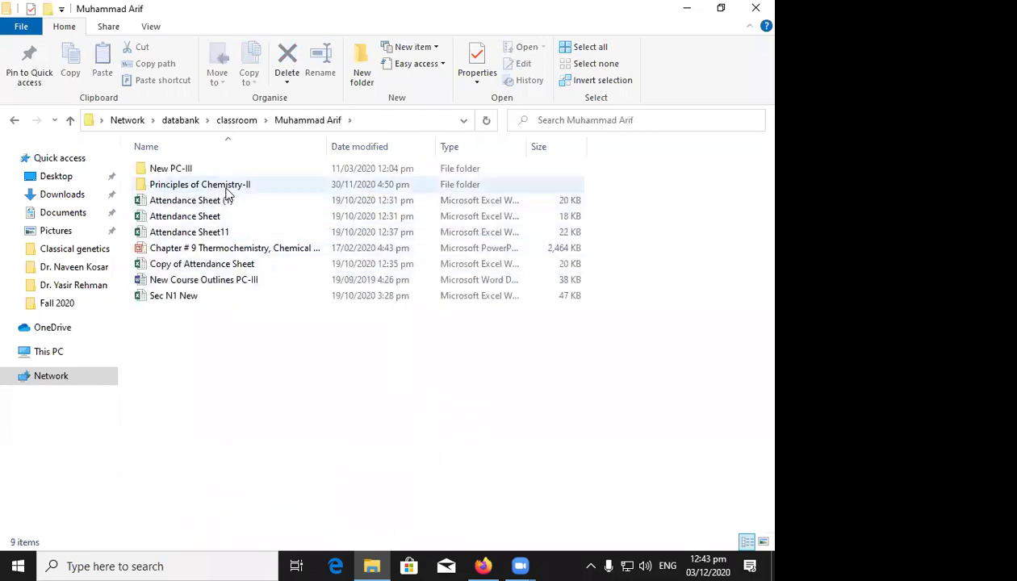
- Open the Chapter # 11 (B) Liquids, Solids, and Phase Changes presentation from the Principles of Chemistry-II folder and start its slide show
double_click(228, 186)
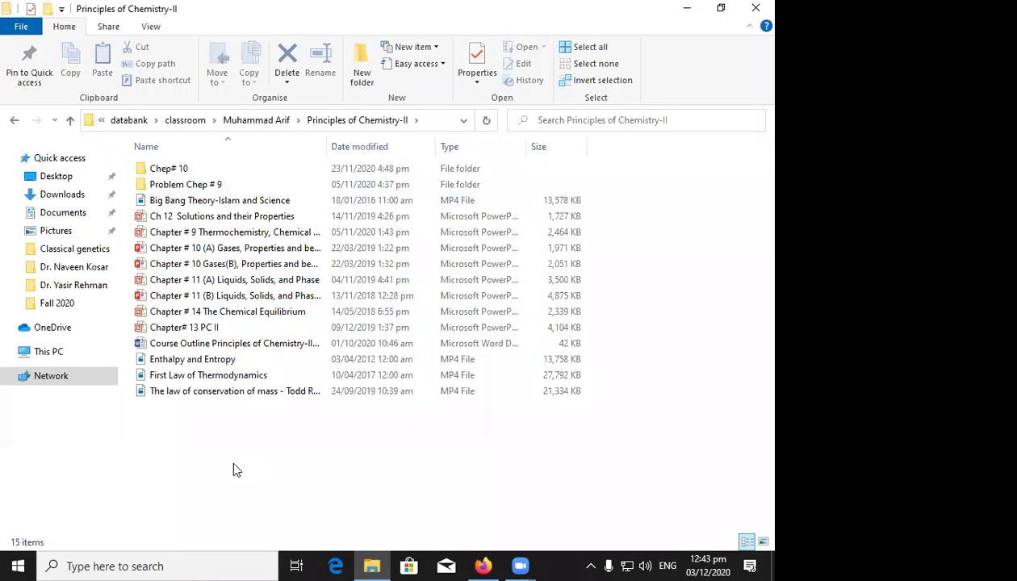
double_click(247, 297)
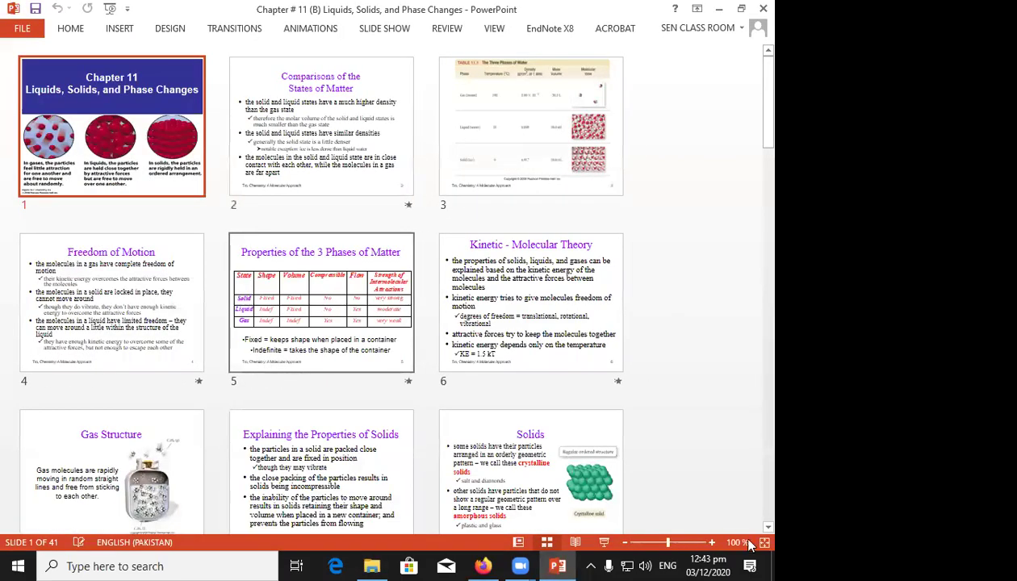
left_click(604, 544)
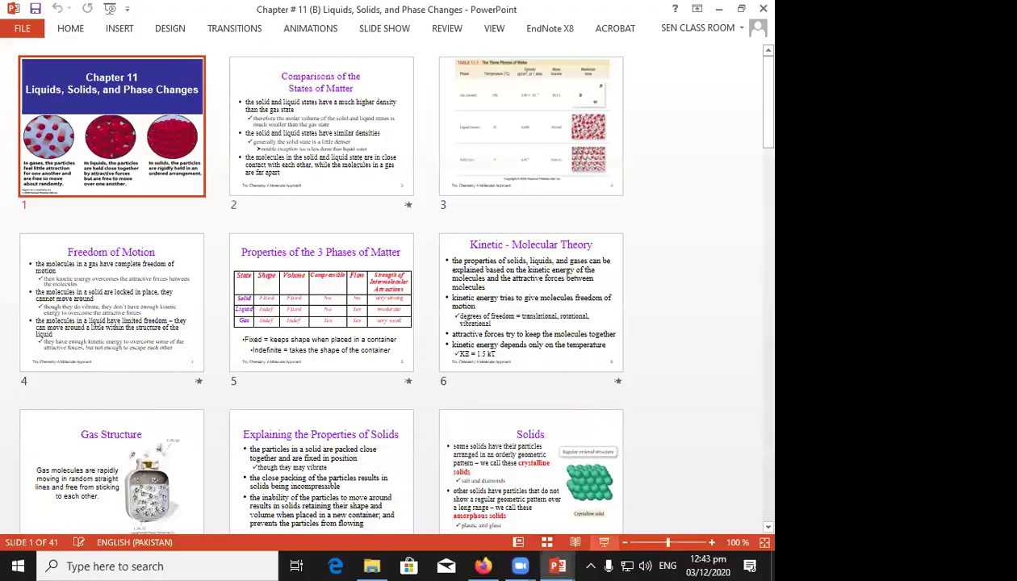